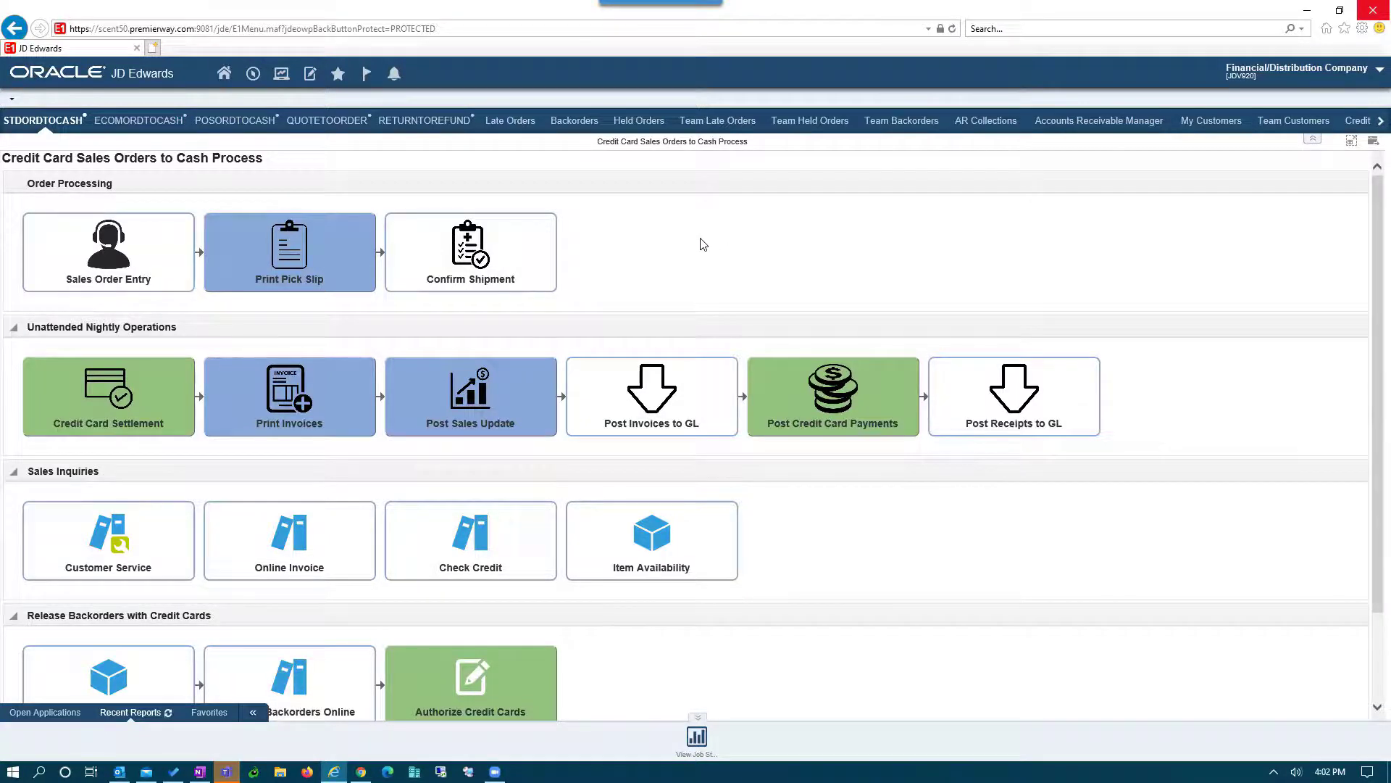
- Start a sales order for customer 4242 (Sold To and Ship To) with PO 7766466JN, paid by credit card
{"action": "left_click", "coordinate": [131, 250]}
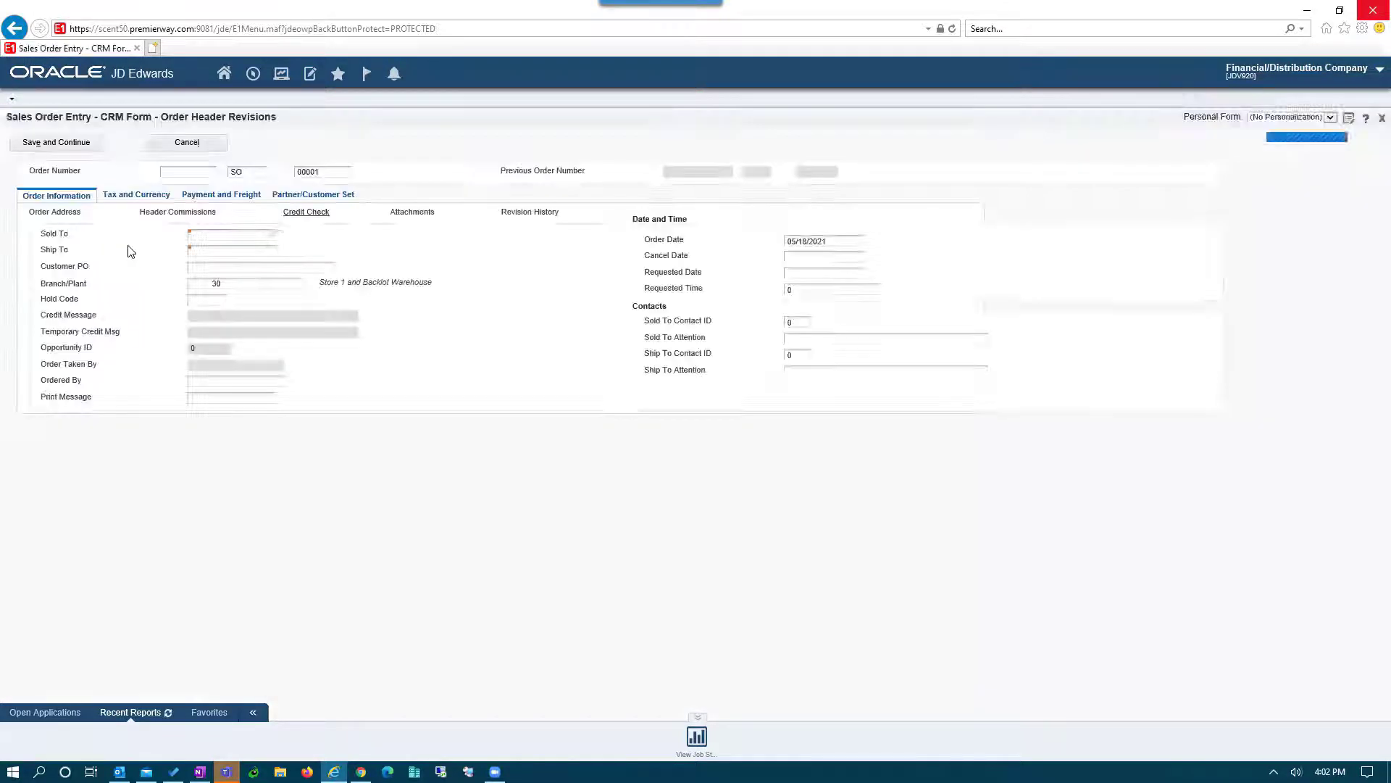
{"action": "type", "text": "4242"}
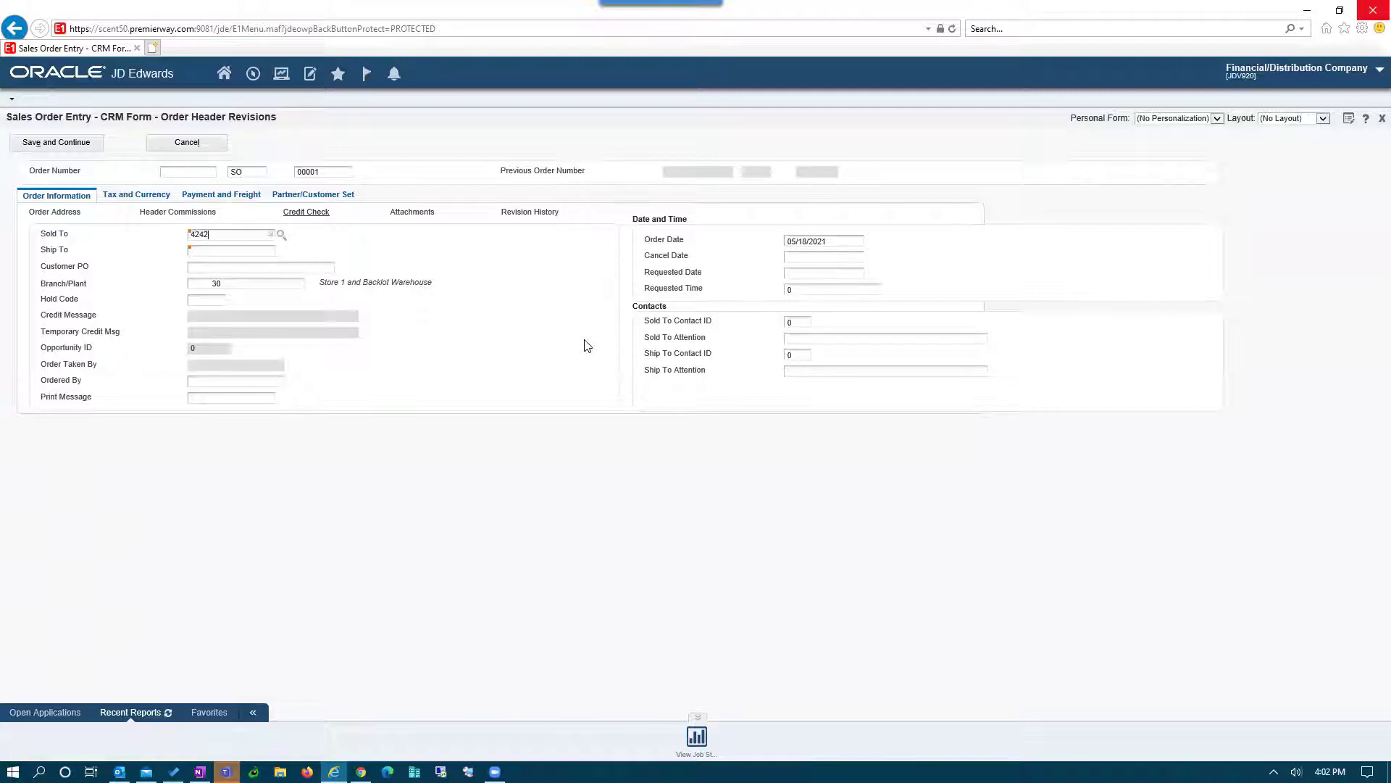
{"action": "key", "text": "Tab"}
{"action": "type", "text": "4242"}
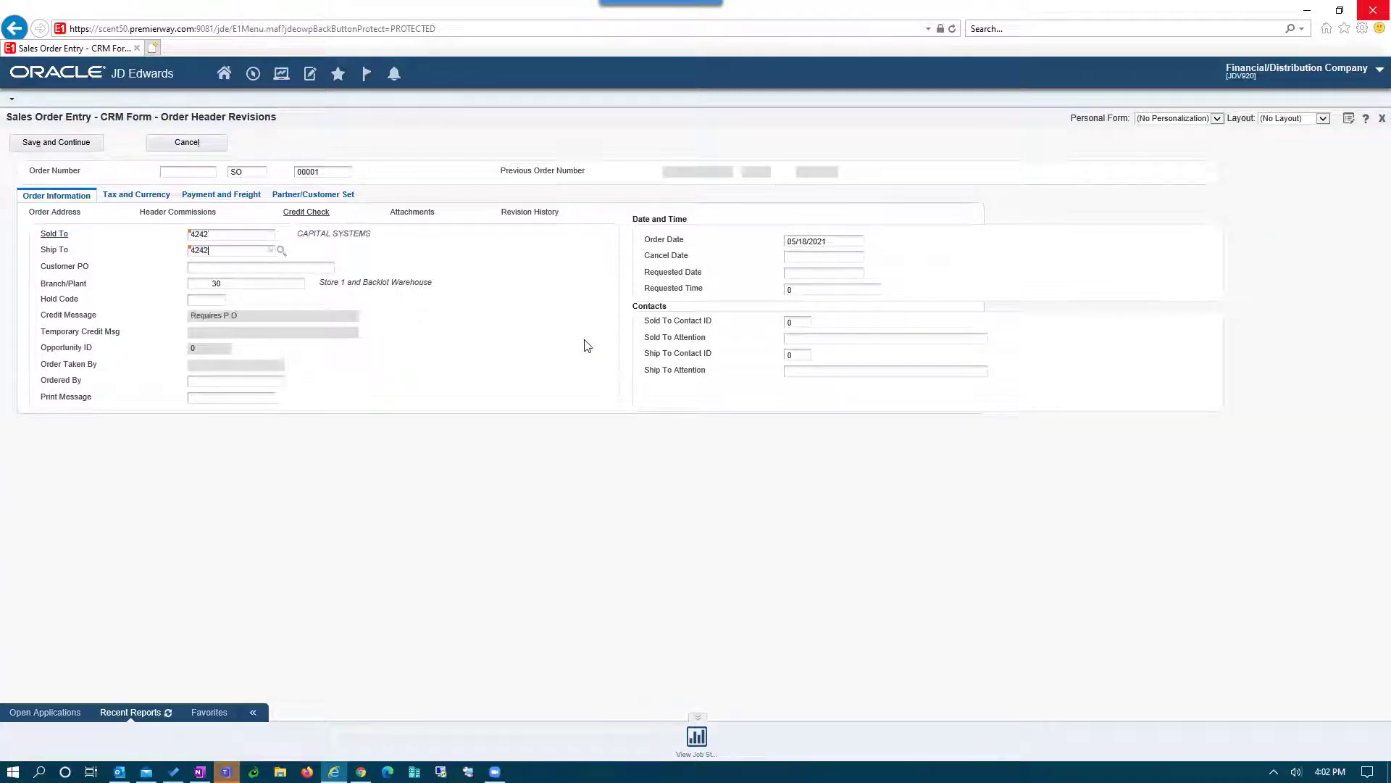
{"action": "key", "text": "Tab"}
{"action": "type", "text": "7766466JN"}
{"action": "left_click", "coordinate": [249, 195]}
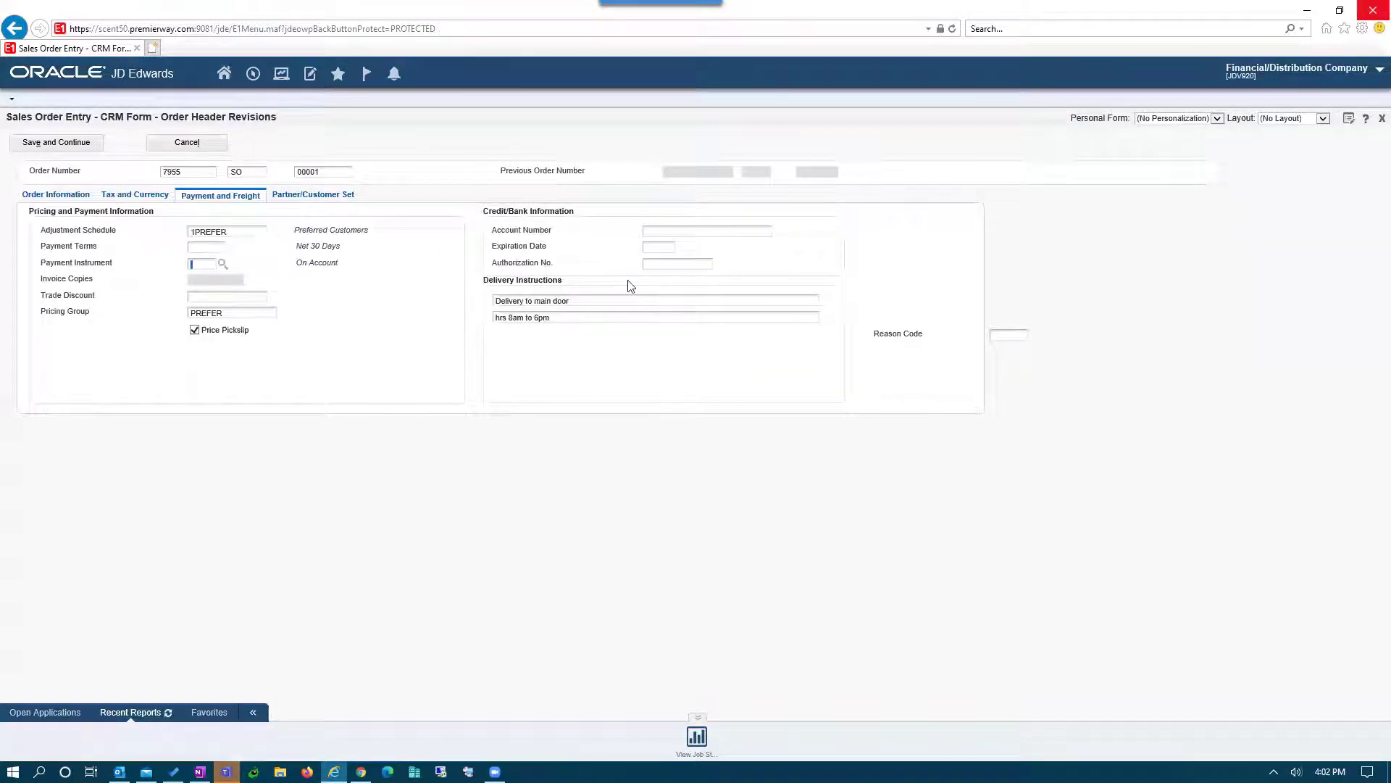
{"action": "type", "text": "?"}
{"action": "key", "text": "Tab"}
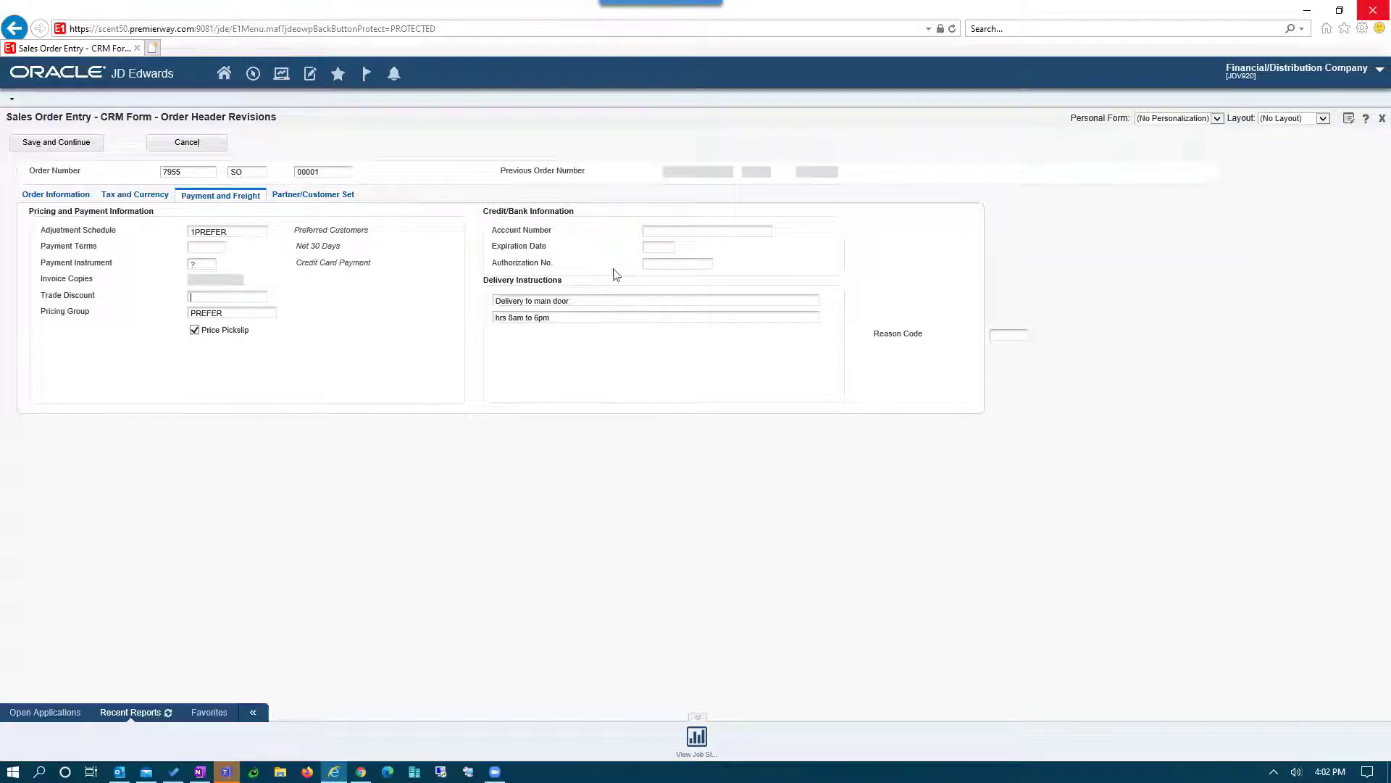
{"action": "left_click", "coordinate": [43, 143]}
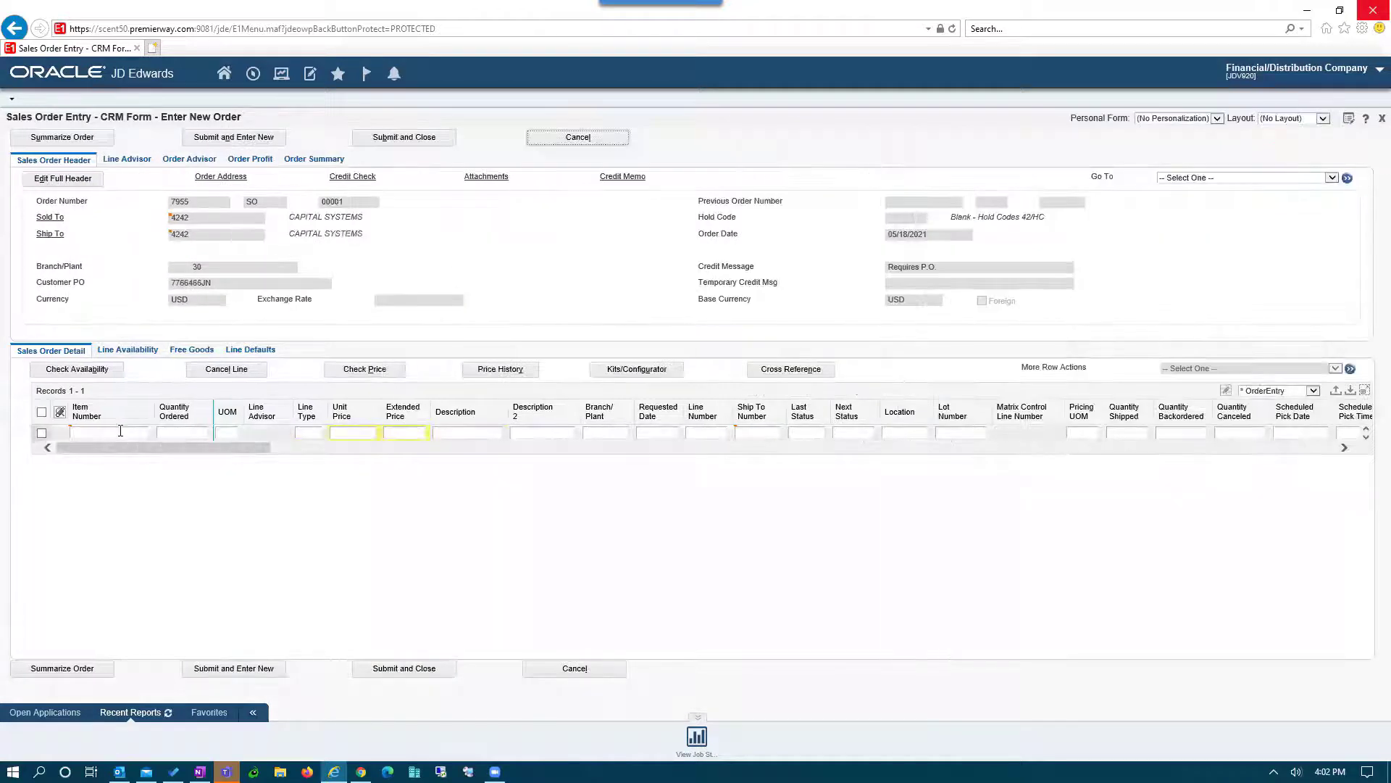
- Add items 221 and 210 as order lines and submit the order
{"action": "type", "text": "221"}
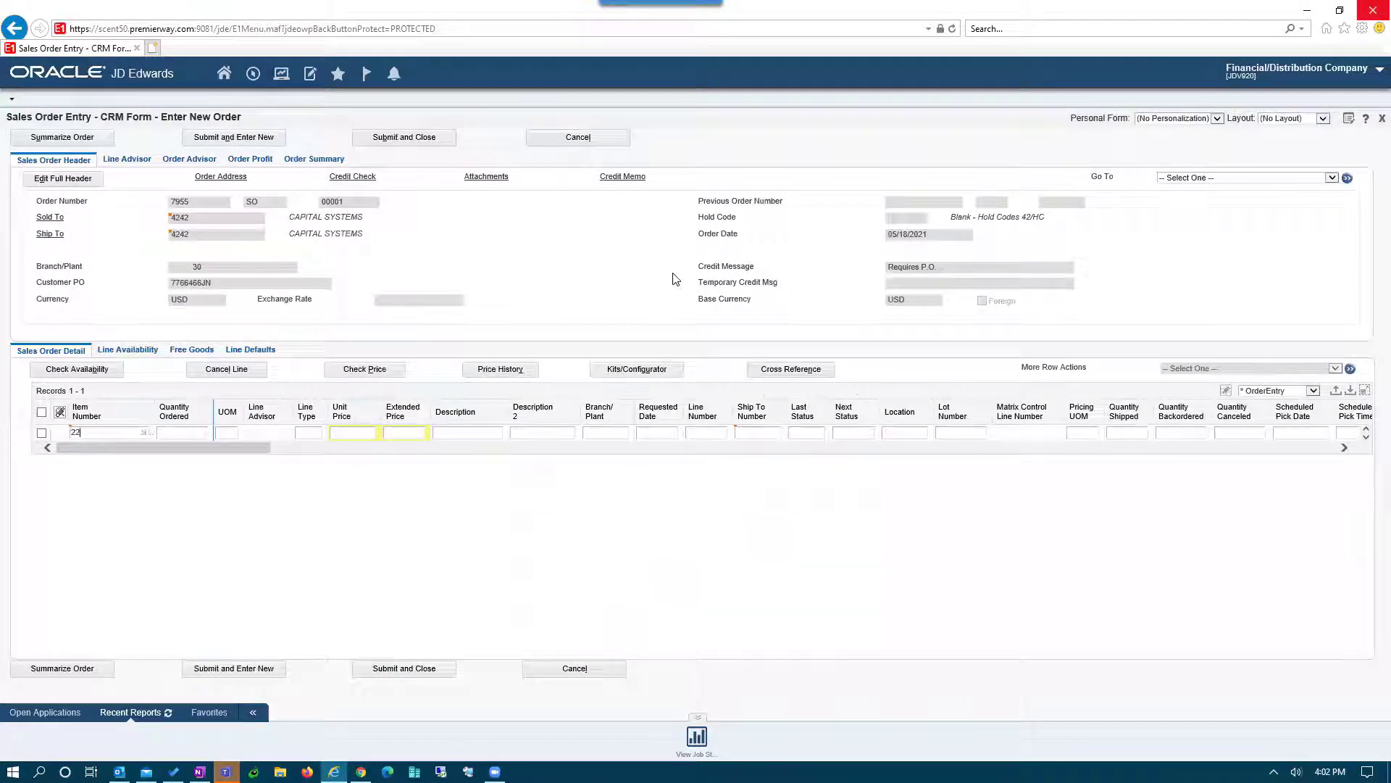
{"action": "key", "text": "Down"}
{"action": "type", "text": "210"}
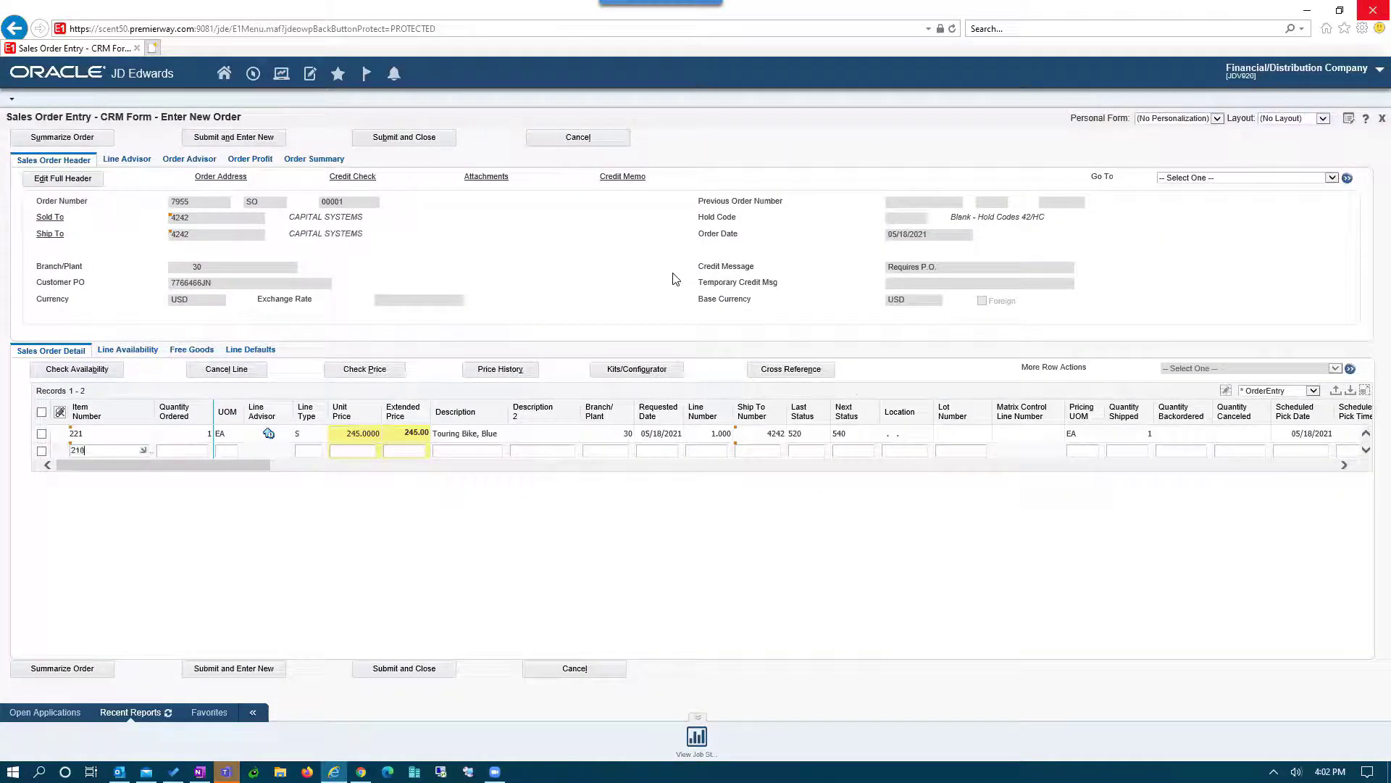
{"action": "key", "text": "Tab"}
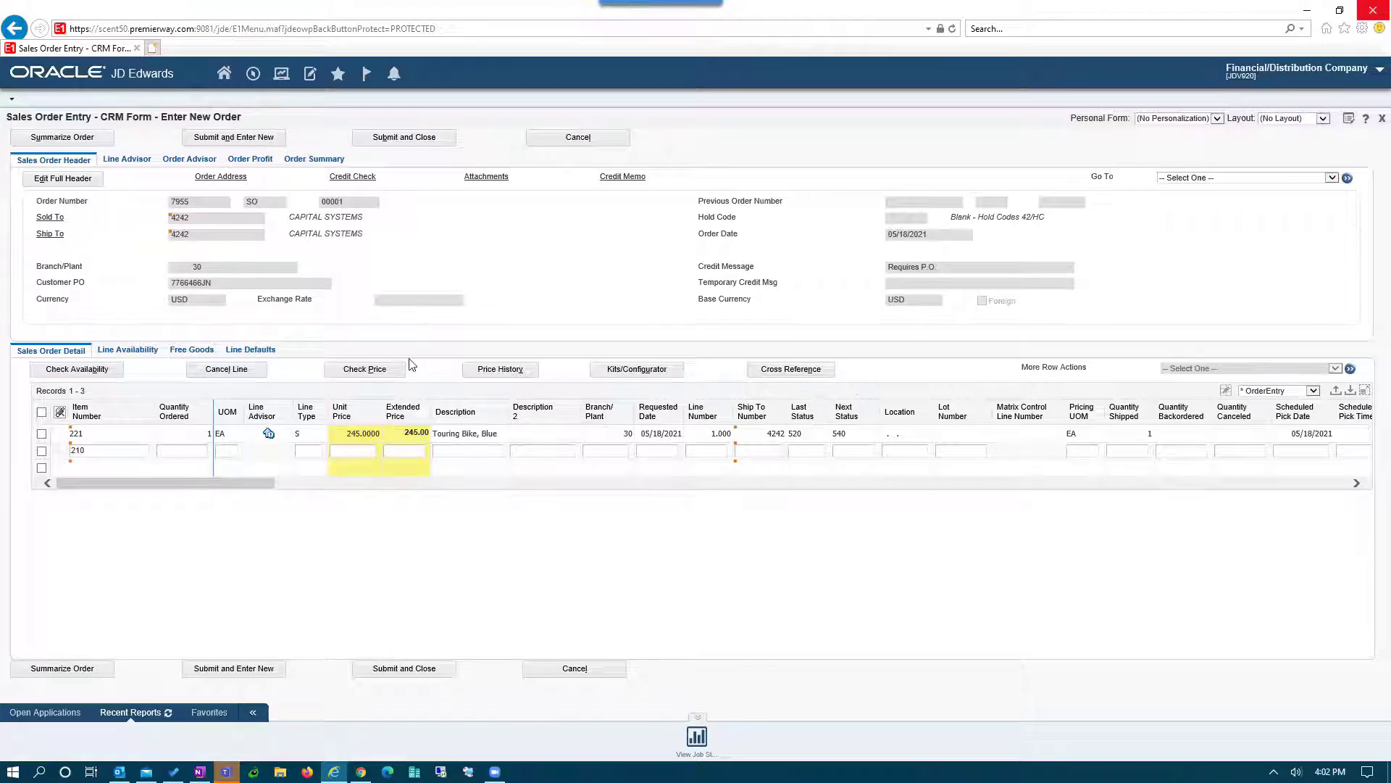
{"action": "key", "text": "Down"}
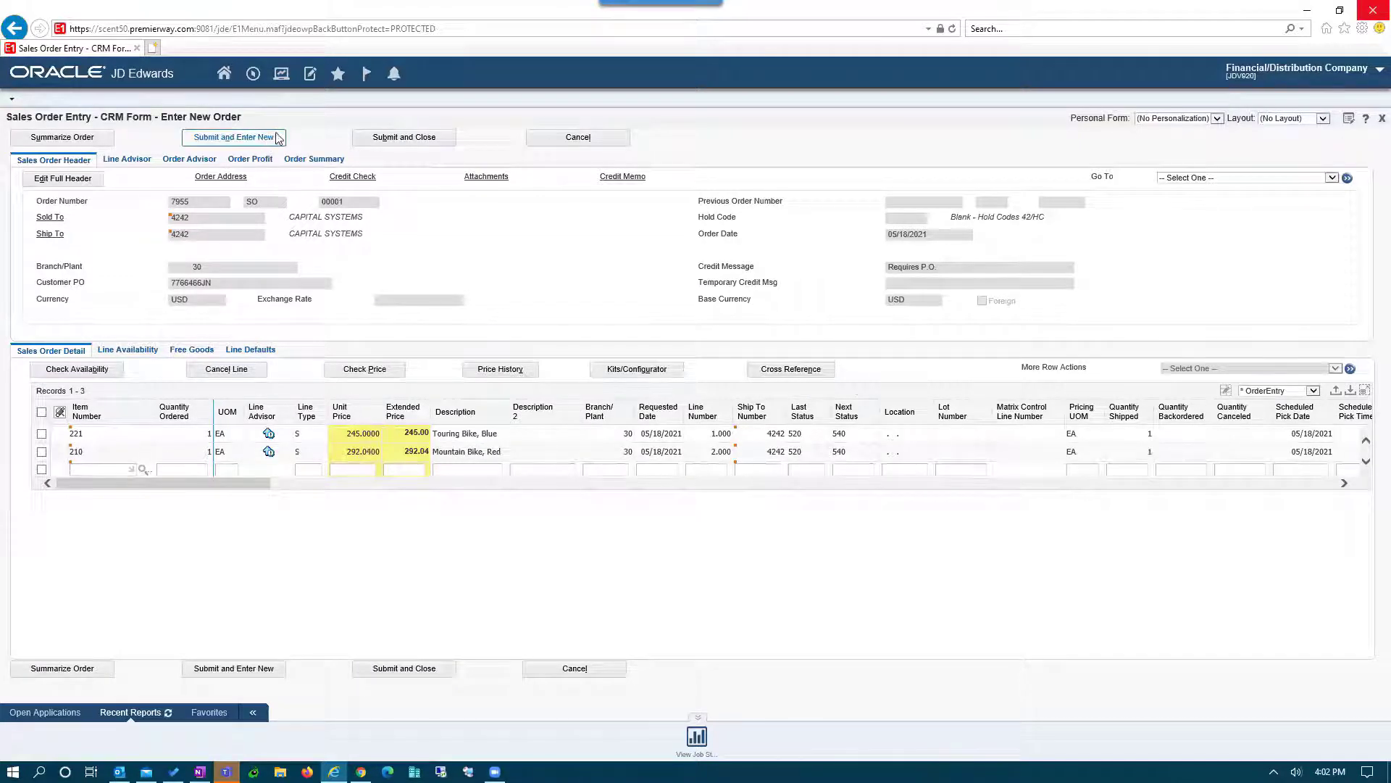
{"action": "left_click", "coordinate": [422, 144]}
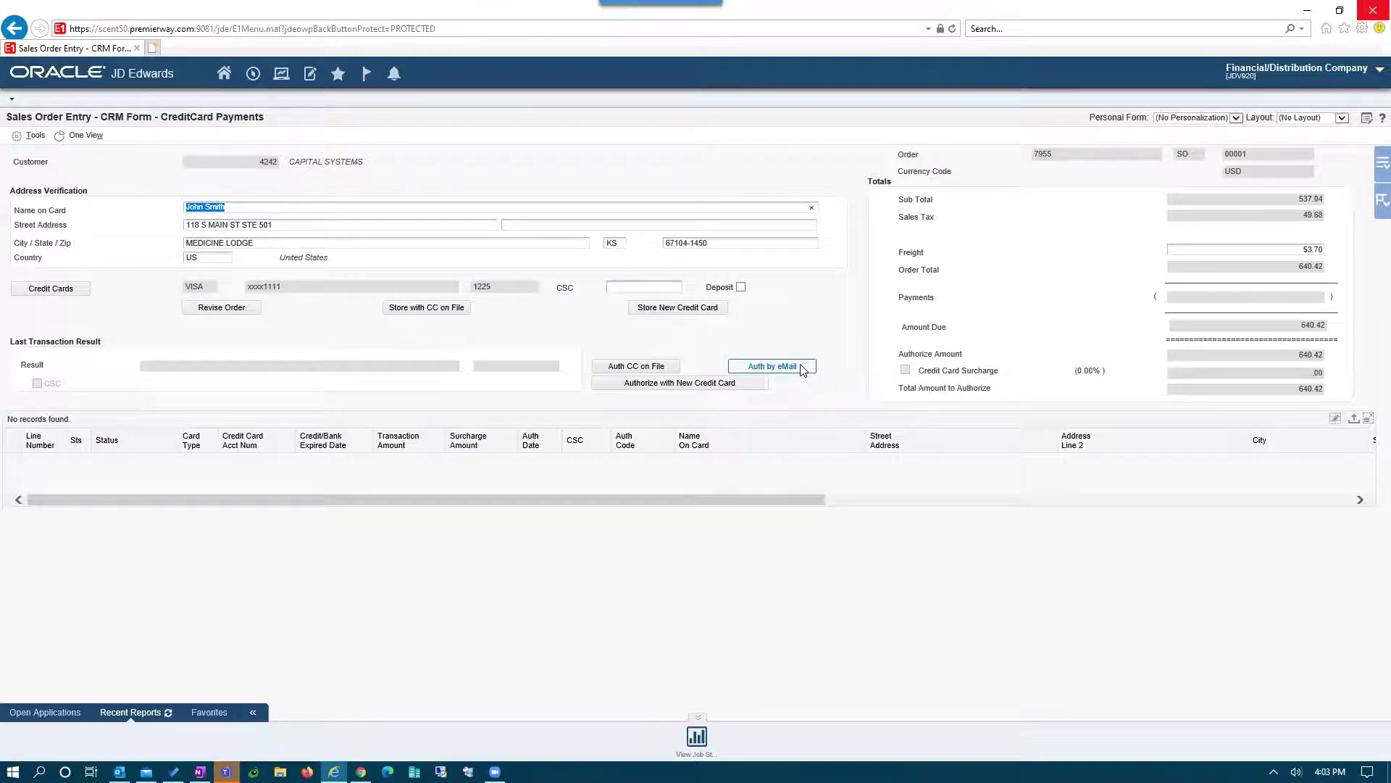
- Choose Auth by eMail for the 640.42 card authorization to list the customer's contacts
{"action": "left_click", "coordinate": [801, 367]}
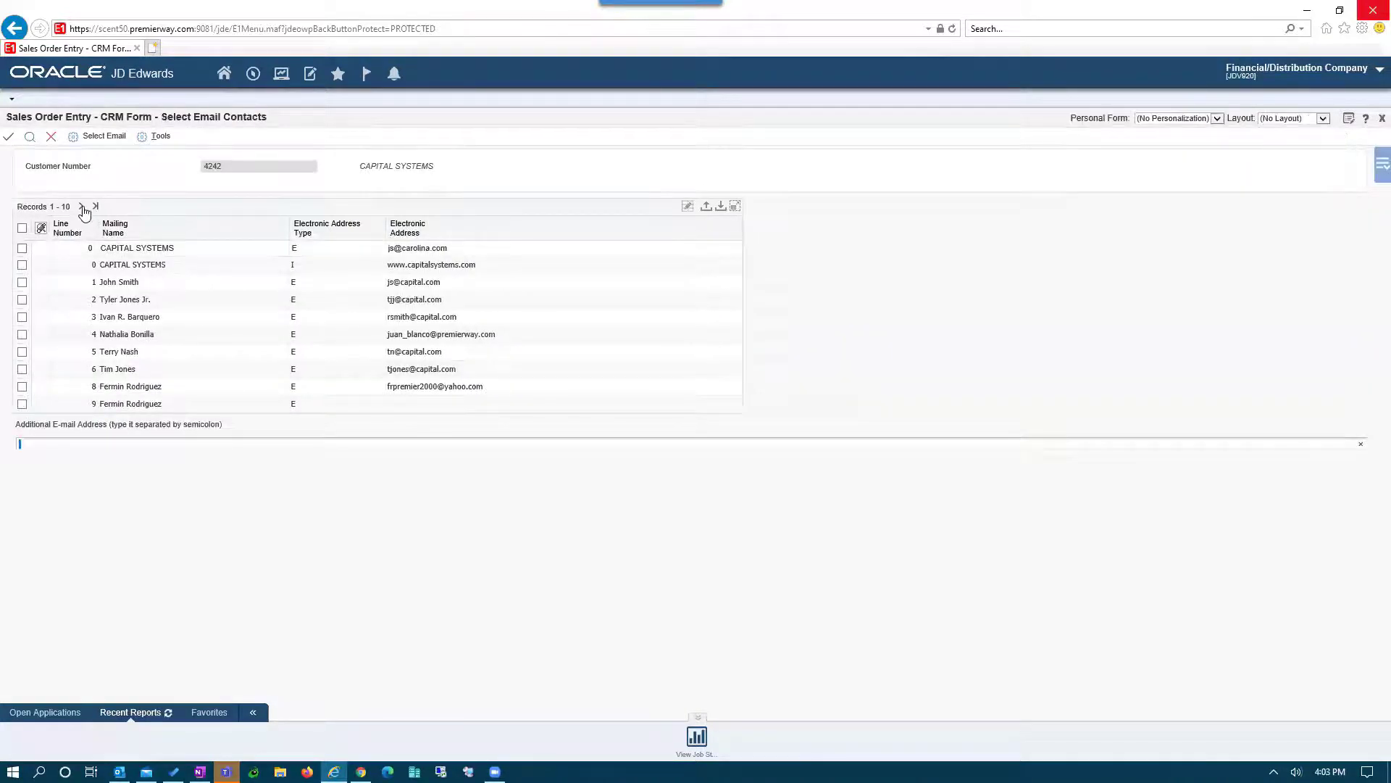
- Pick a contact from the next page as the payment email recipient and confirm the address
{"action": "left_click", "coordinate": [81, 206]}
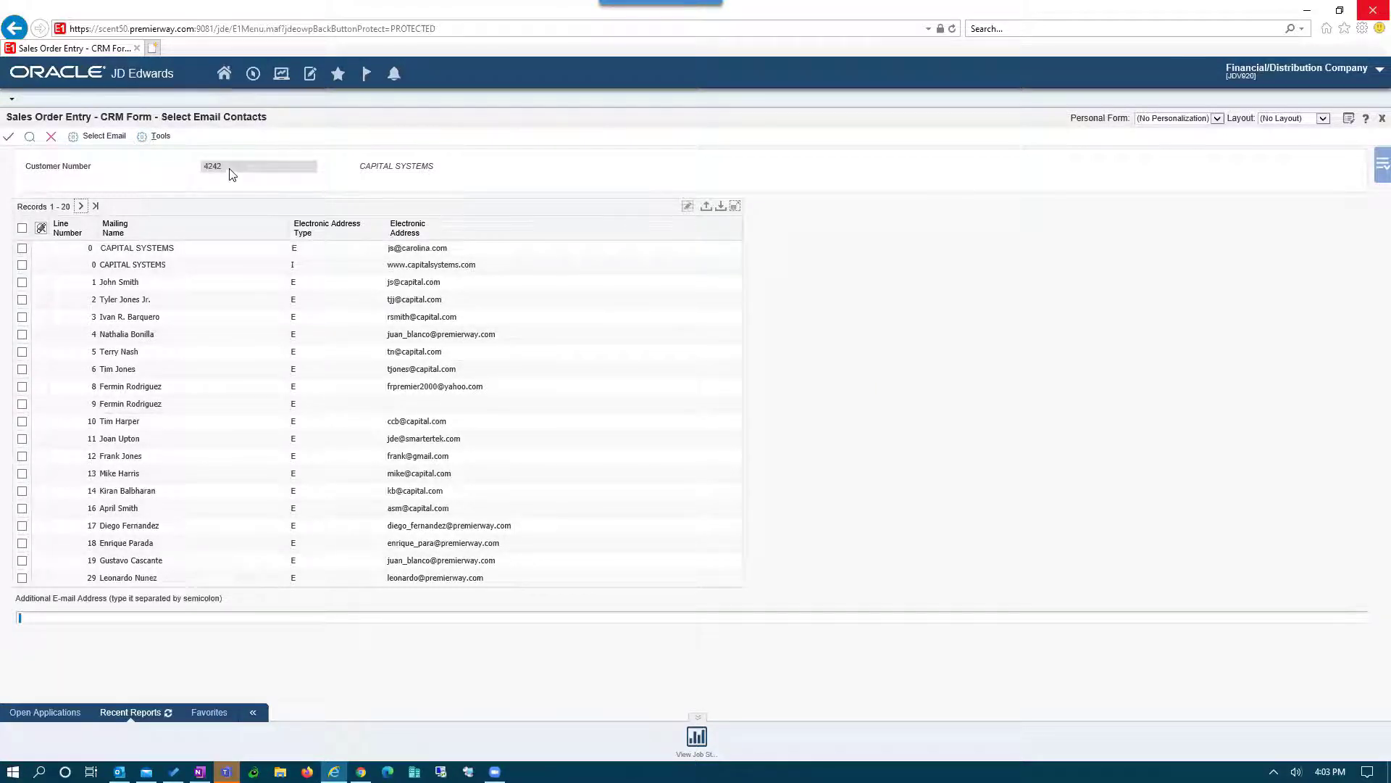
{"action": "left_click_drag", "start_coordinate": [231, 172], "coordinate": [203, 173]}
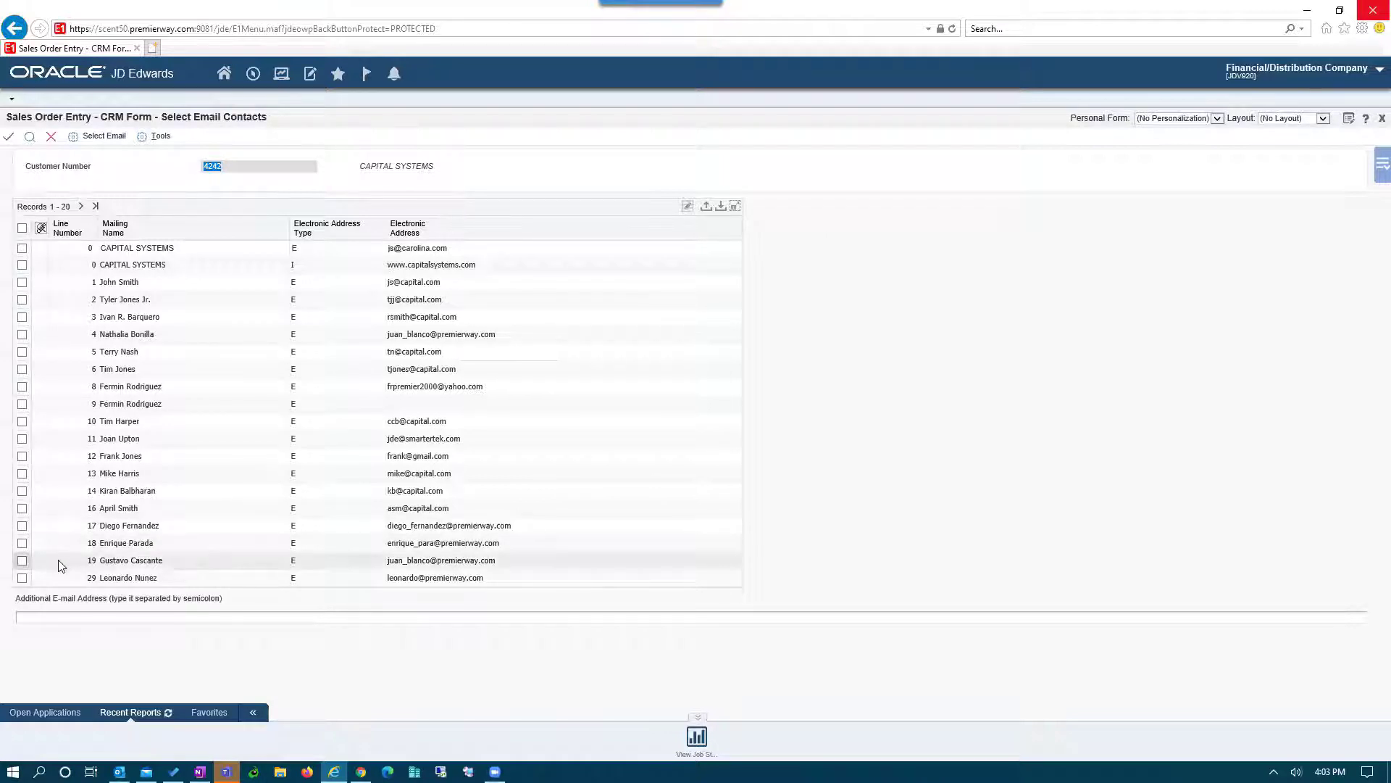
{"action": "left_click", "coordinate": [22, 526]}
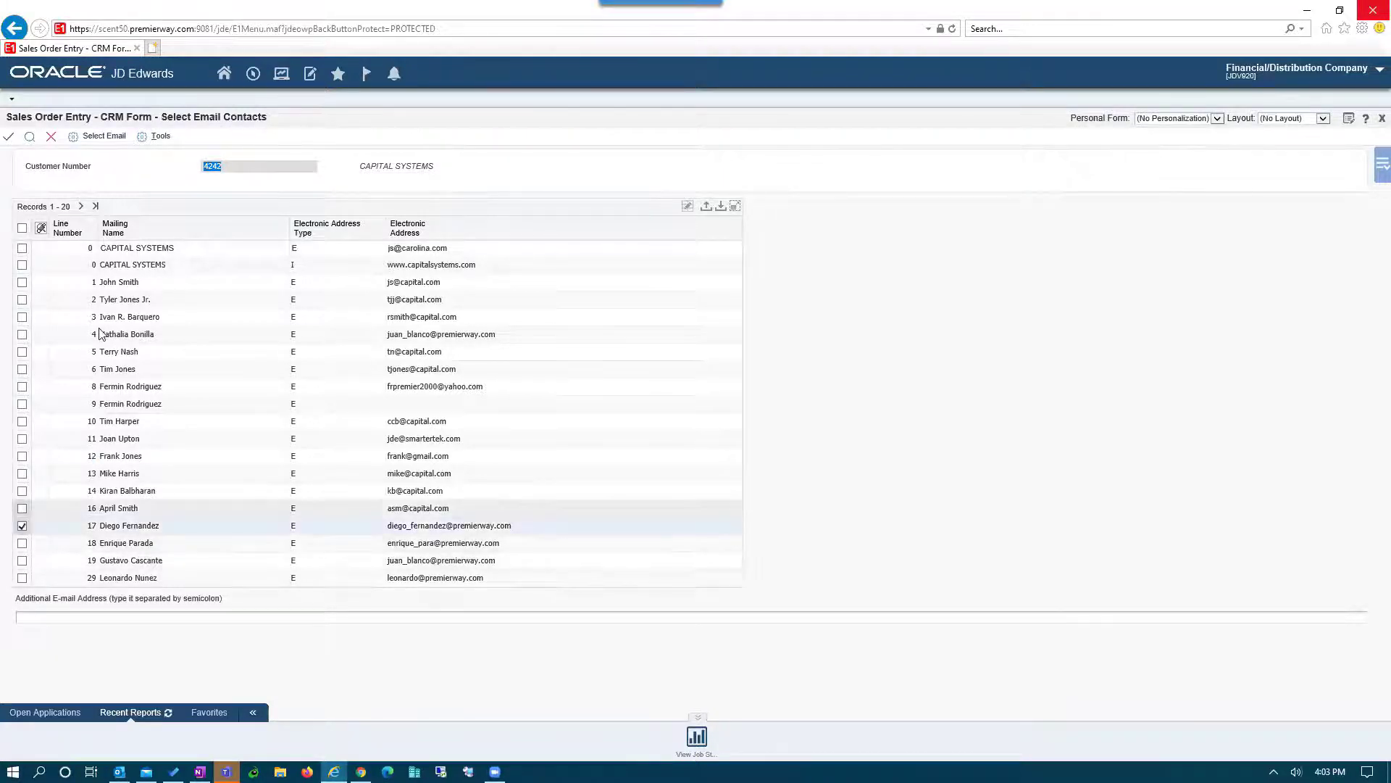
{"action": "left_click", "coordinate": [78, 143]}
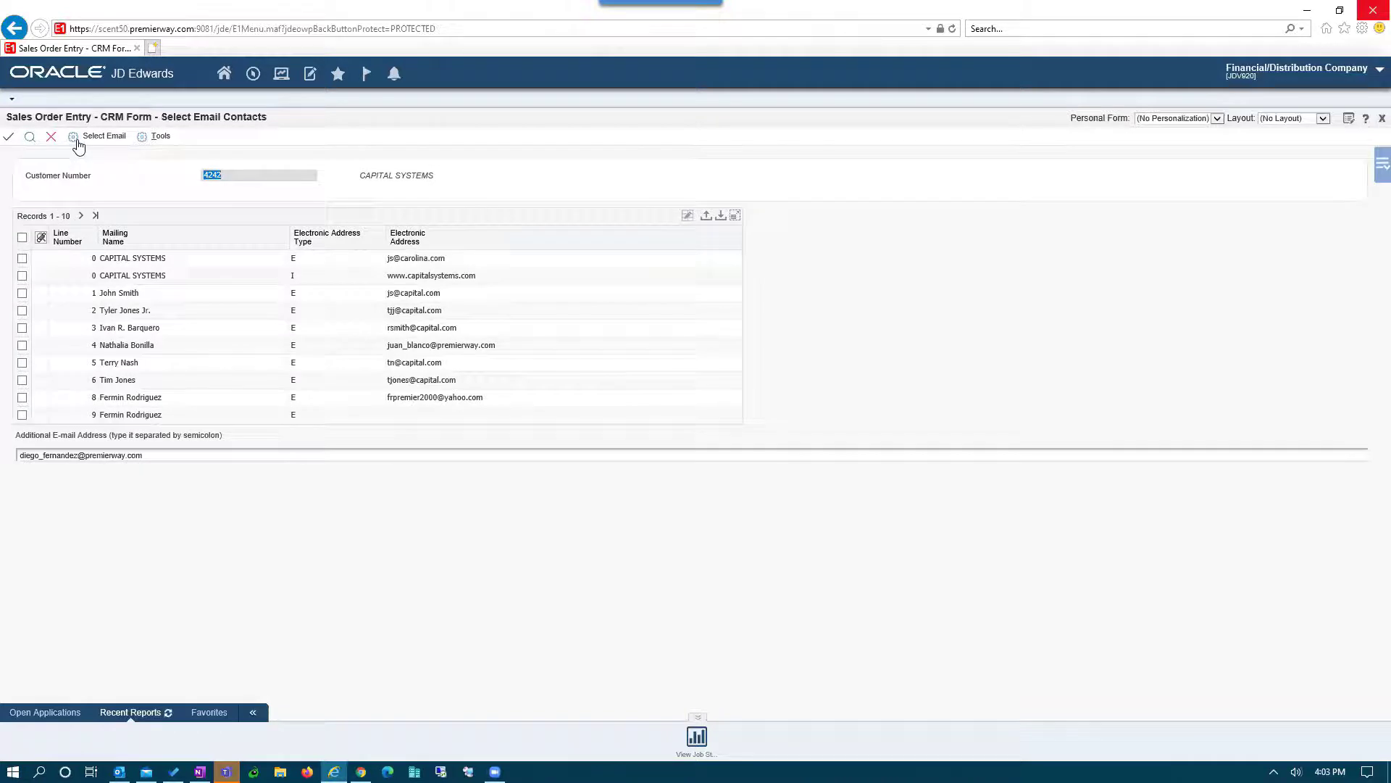
{"action": "left_click", "coordinate": [218, 455]}
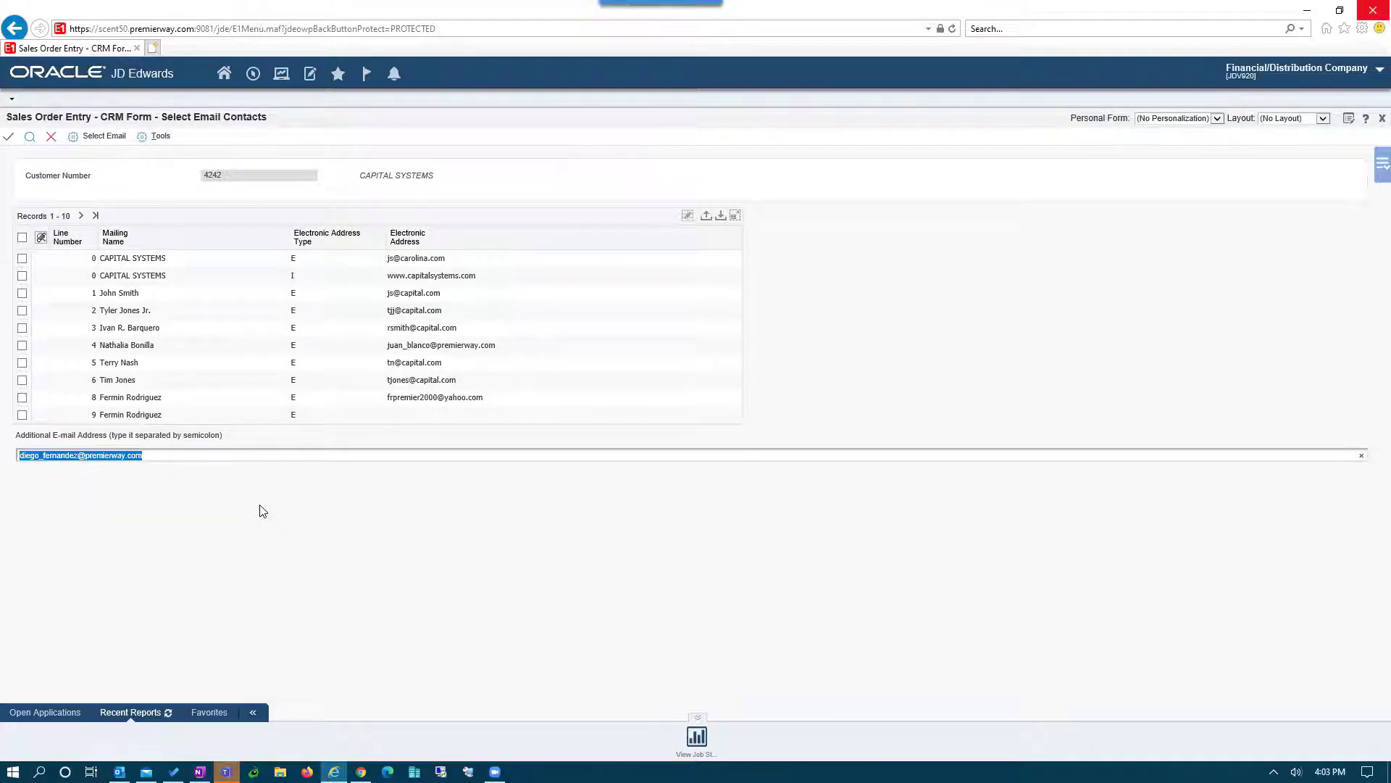
{"action": "left_click", "coordinate": [9, 137]}
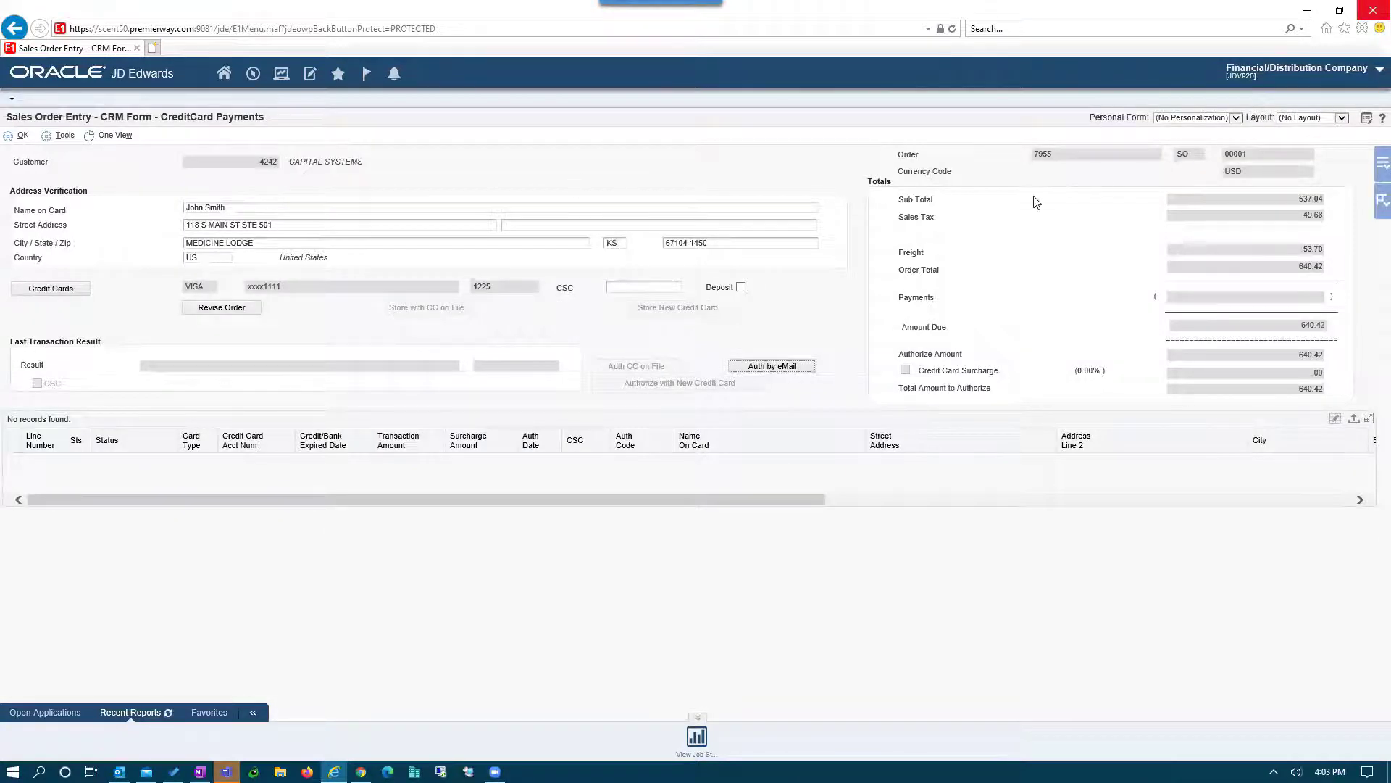
- Confirm the card payment request and submit and close the sales order
{"action": "double_click", "coordinate": [1050, 152]}
{"action": "left_click", "coordinate": [11, 139]}
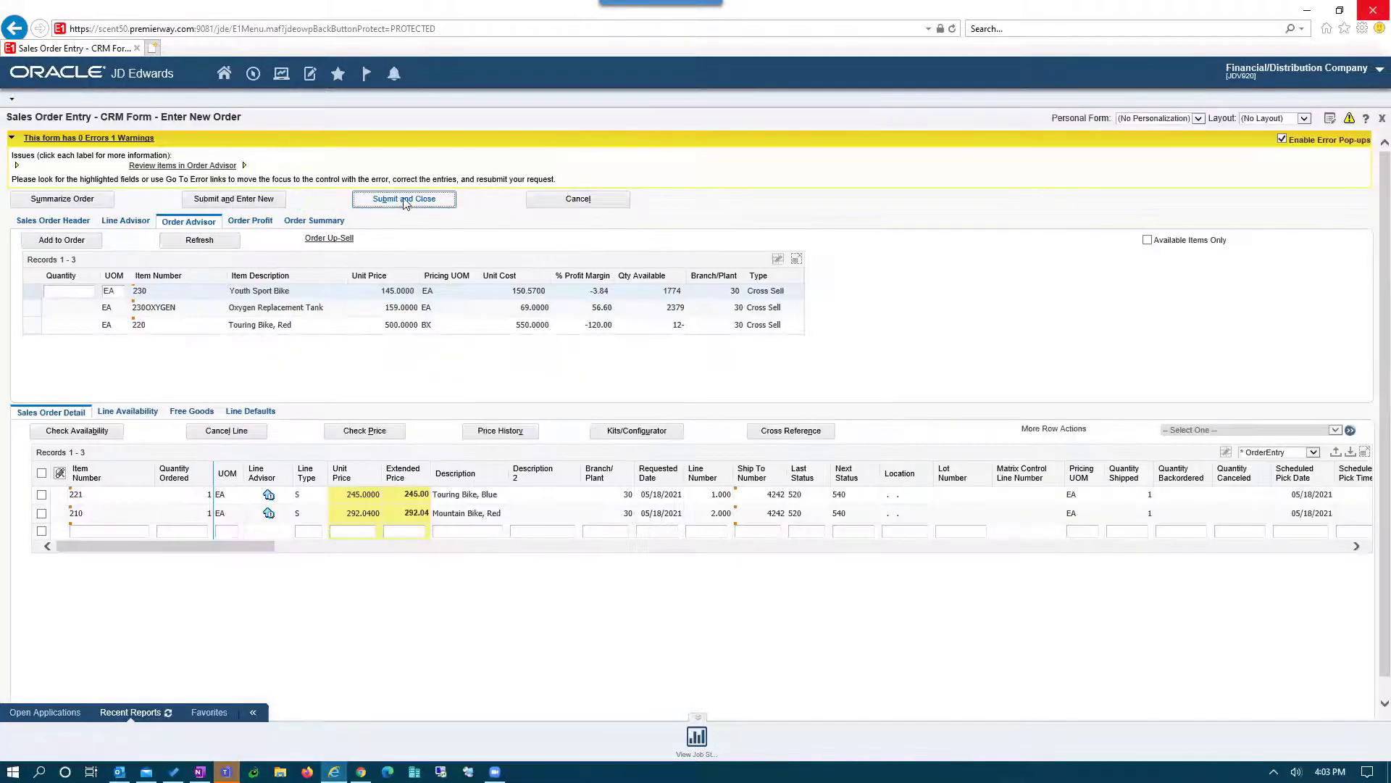
{"action": "left_click", "coordinate": [404, 200]}
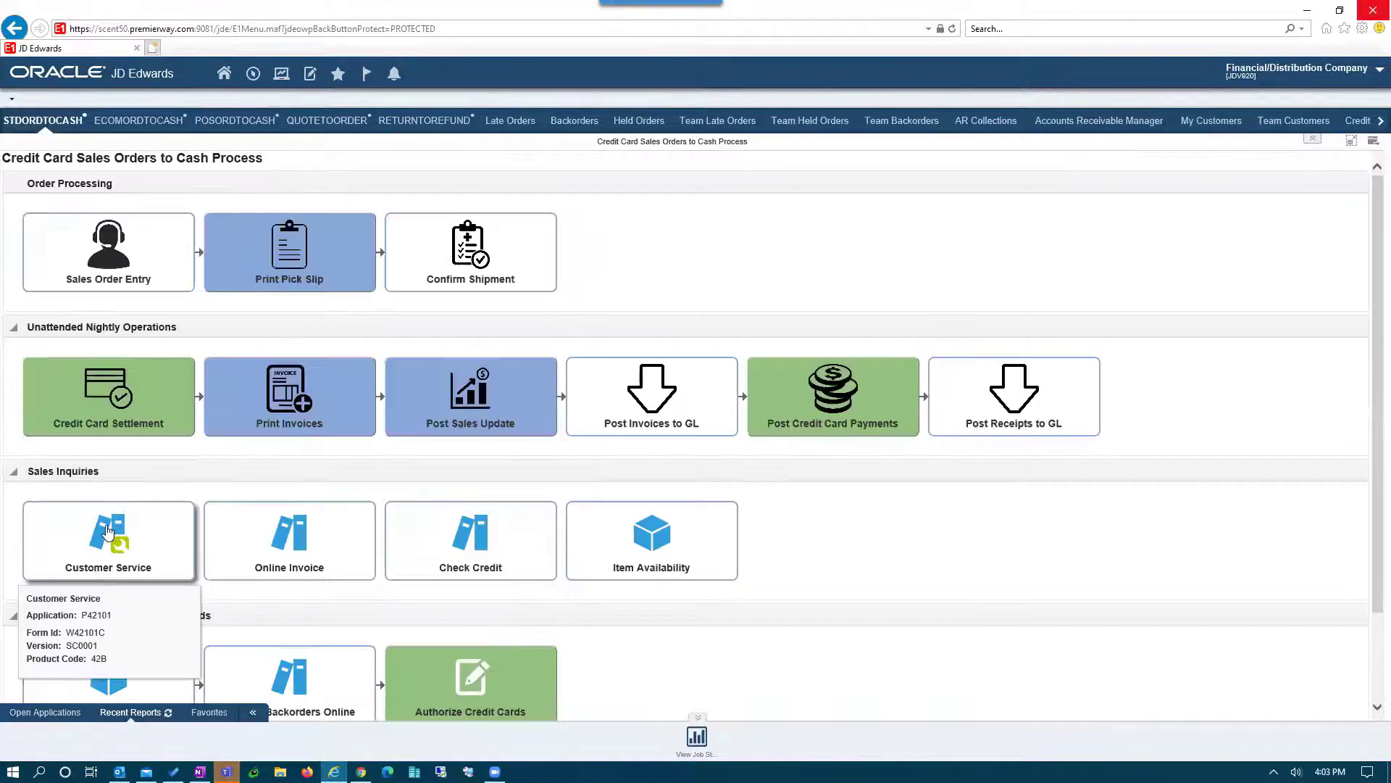
- Search Customer Service for order number 7955 to list its two bike lines
{"action": "left_click", "coordinate": [102, 545]}
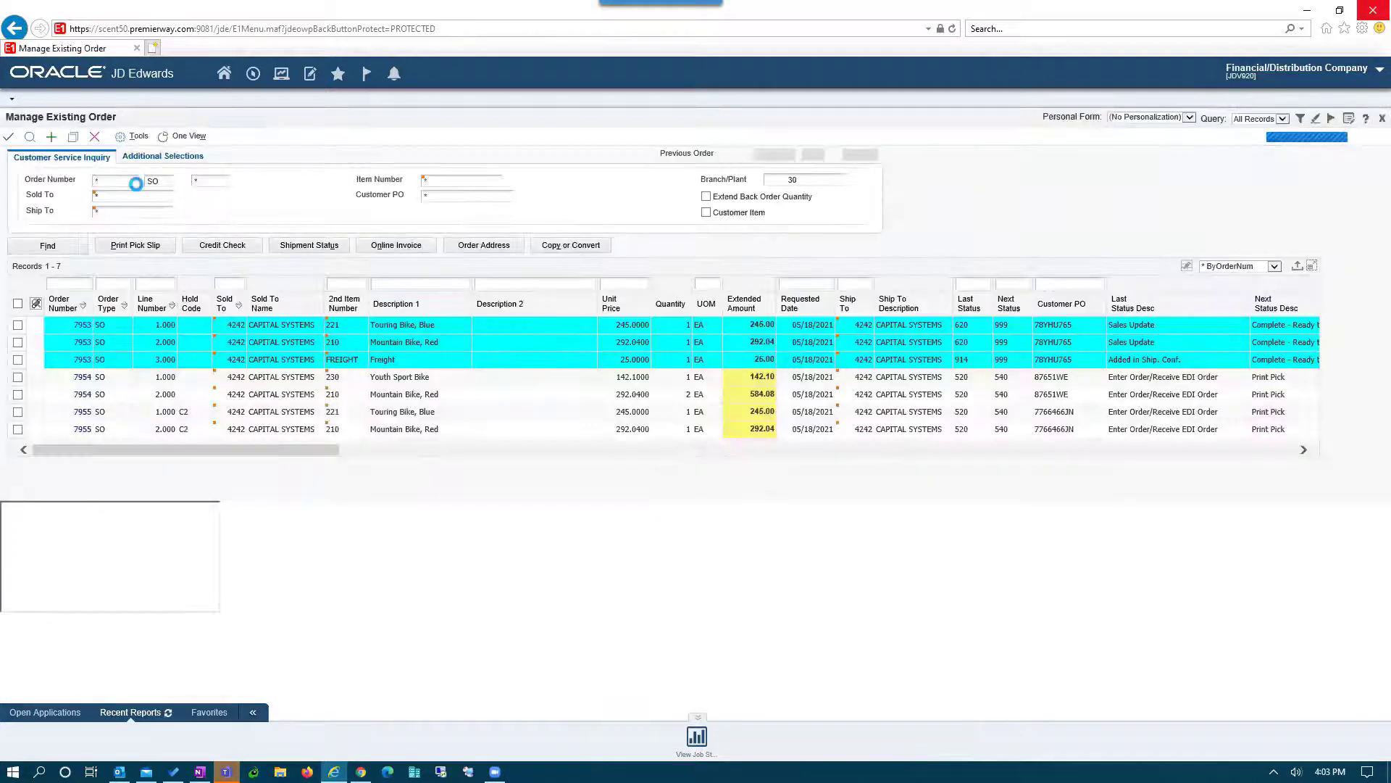
{"action": "type", "text": "7955"}
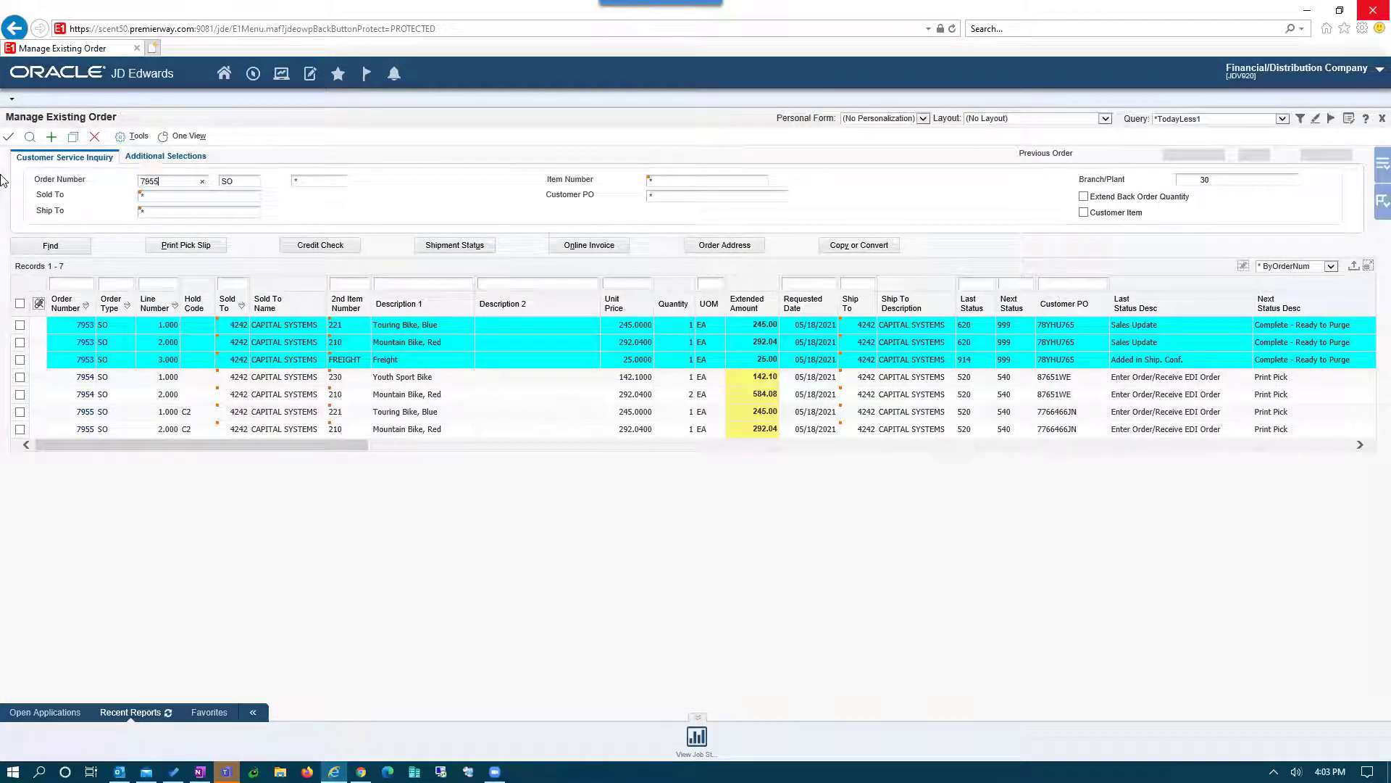
{"action": "left_click", "coordinate": [30, 138]}
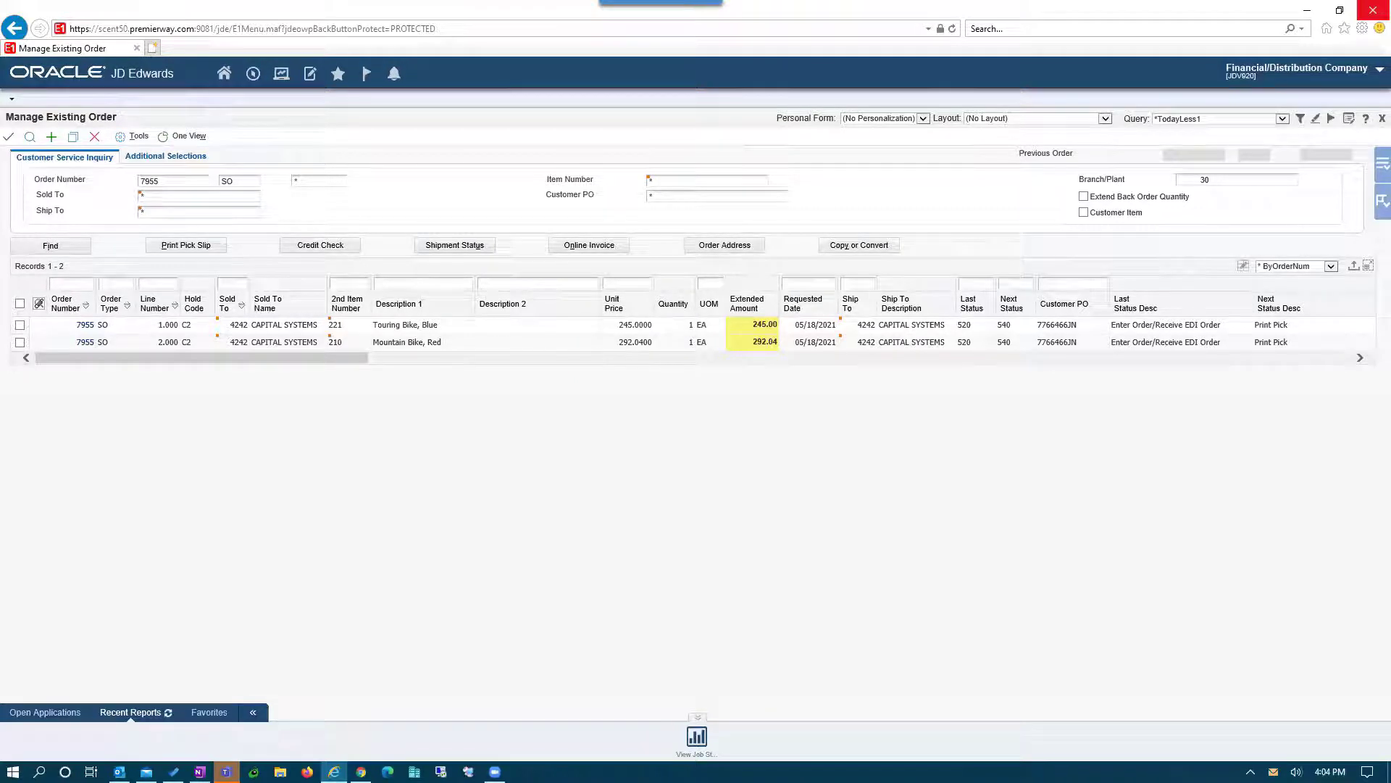
- Check the order number and amount in the payment request email, then follow its Pay Now link
{"action": "key", "text": "alt+Tab"}
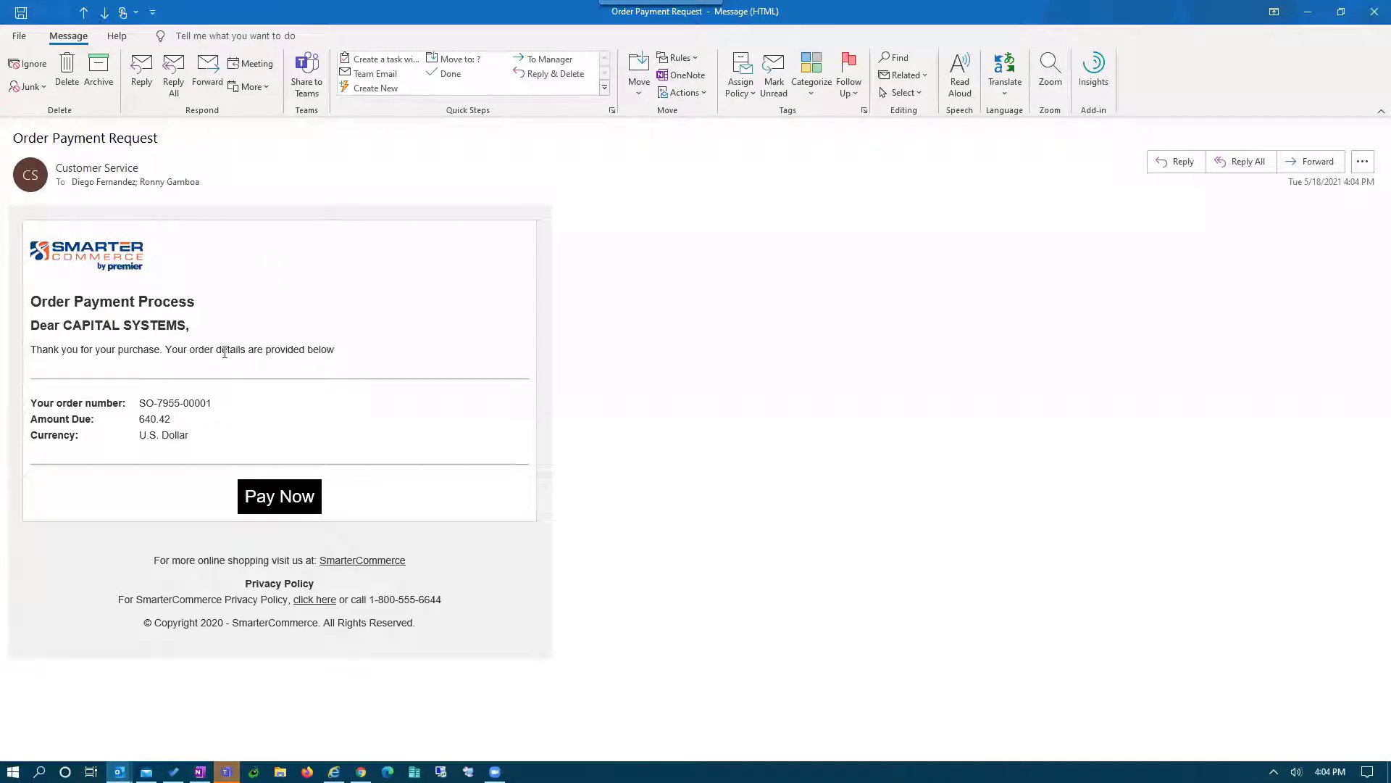
{"action": "double_click", "coordinate": [166, 402]}
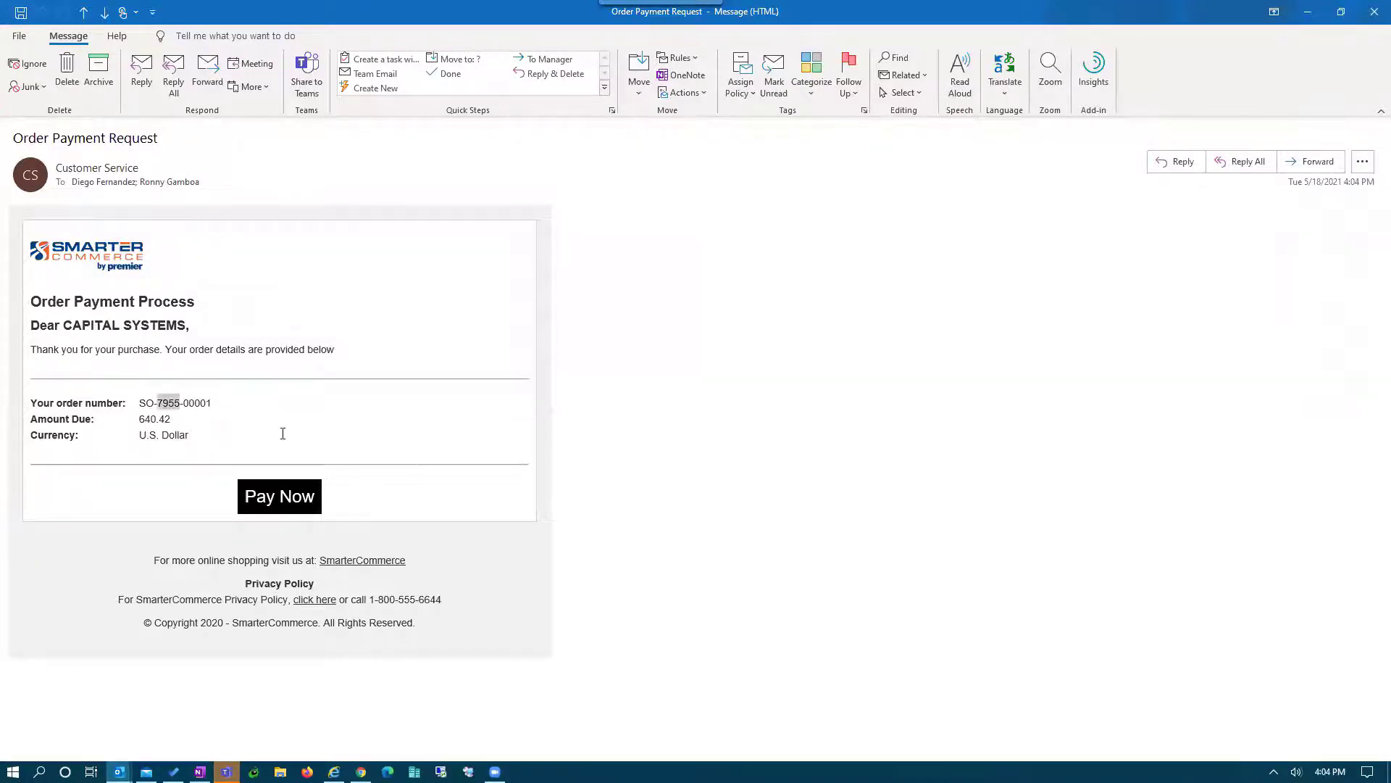
{"action": "left_click", "coordinate": [153, 419]}
{"action": "double_click", "coordinate": [154, 419]}
{"action": "mouse_move", "coordinate": [125, 259]}
{"action": "mouse_move", "coordinate": [283, 503]}
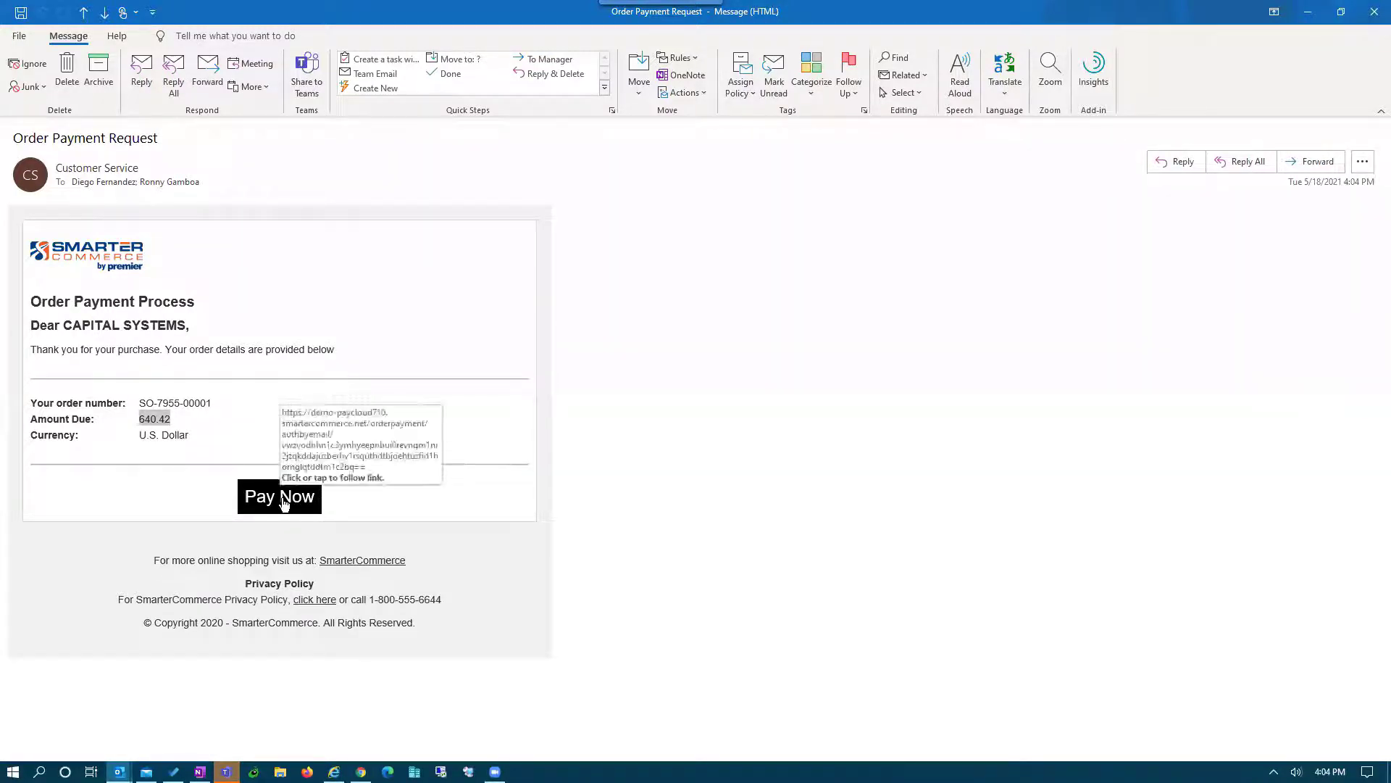
{"action": "left_click", "coordinate": [284, 503]}
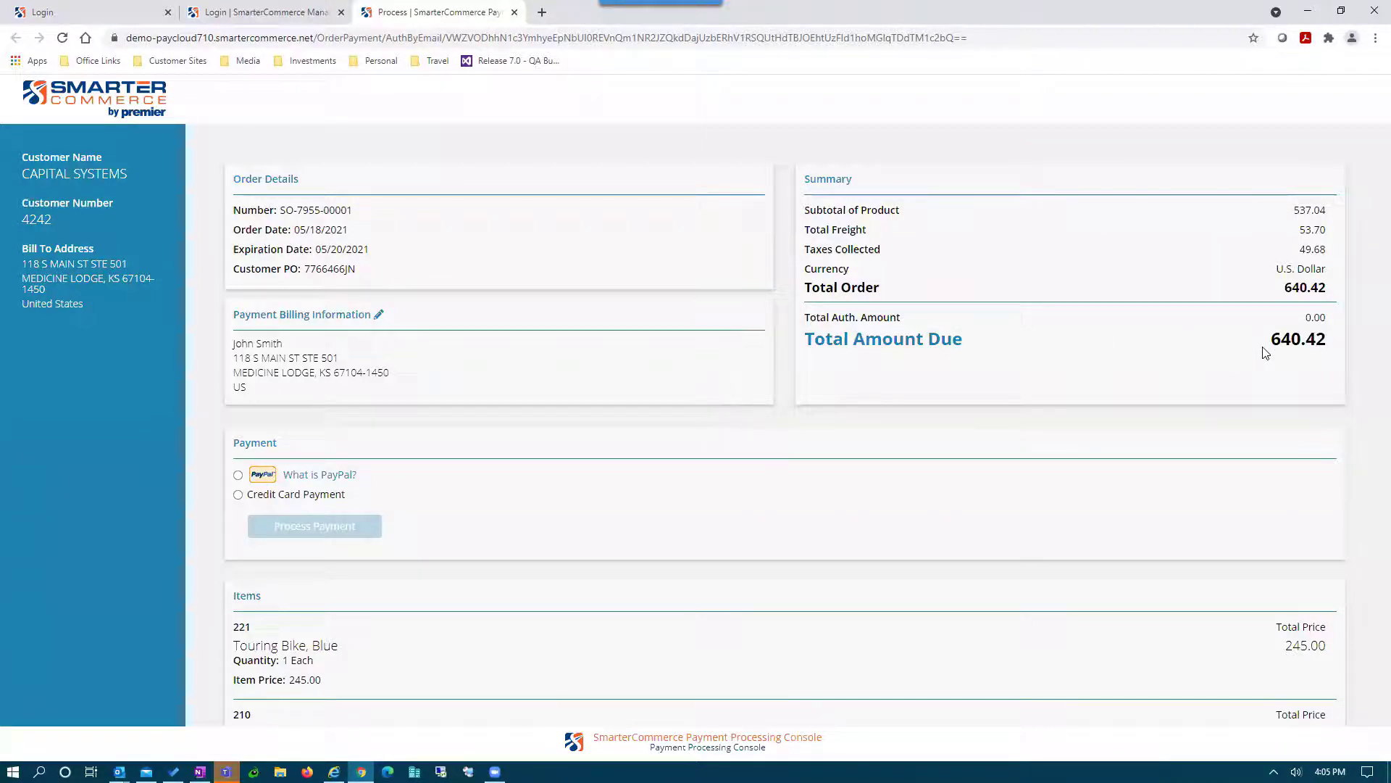
- Scroll the payment page down to the Payment section and the two bike items
{"action": "scroll", "coordinate": [1265, 352], "scroll_direction": "down", "scroll_amount": 2}
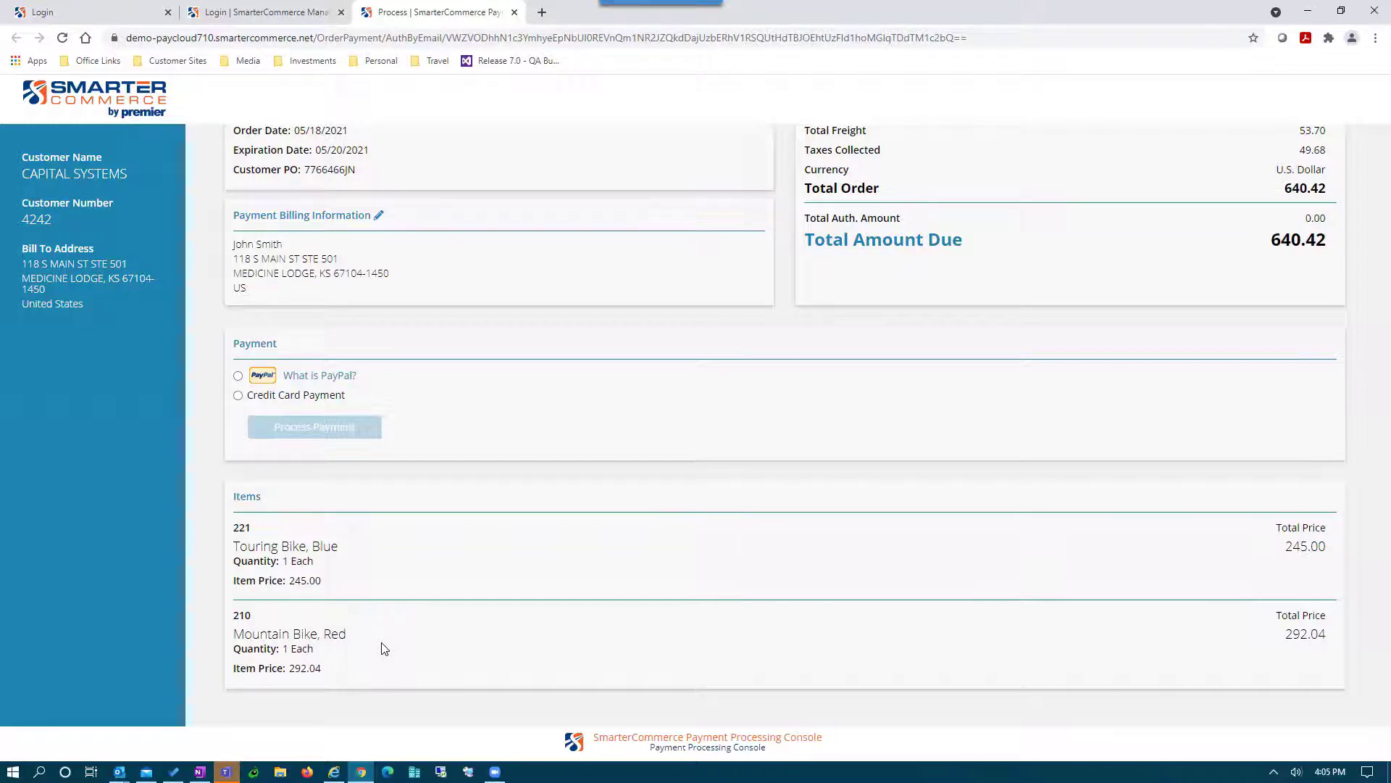
- Enter the Mastercard ending 4444, expiring 09/2023, with its security code, and verify it
{"action": "left_click", "coordinate": [239, 397]}
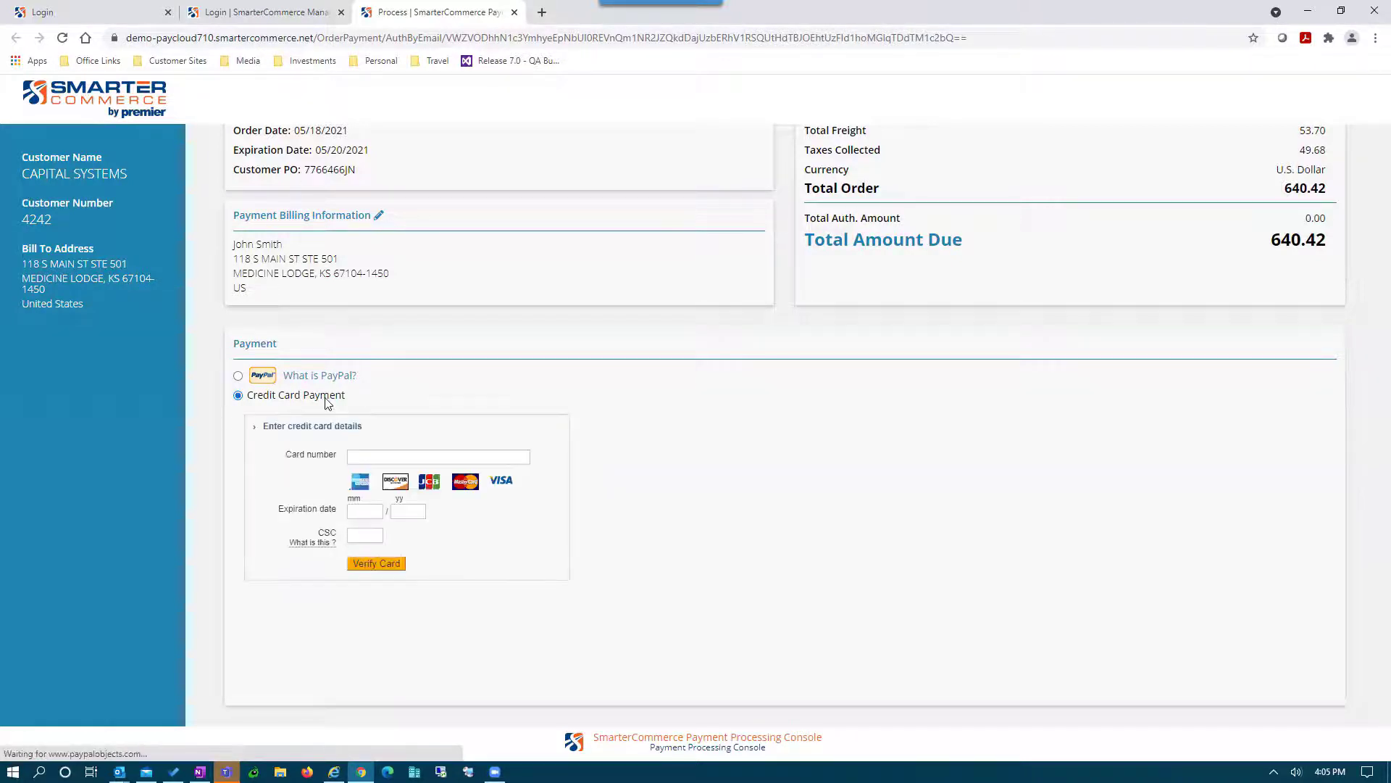
{"action": "left_click", "coordinate": [406, 455]}
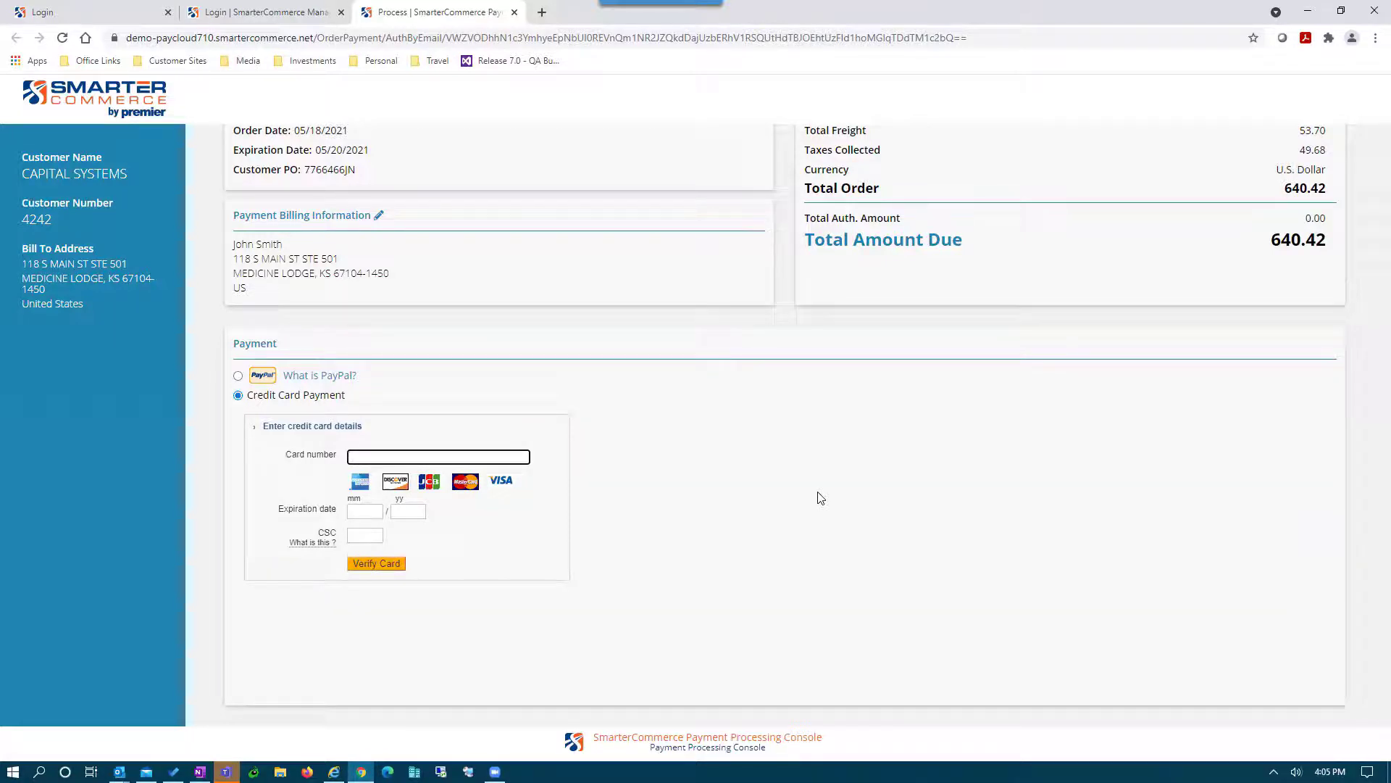
{"action": "type", "text": "5555 5555 5555 4444"}
{"action": "key", "text": "Tab"}
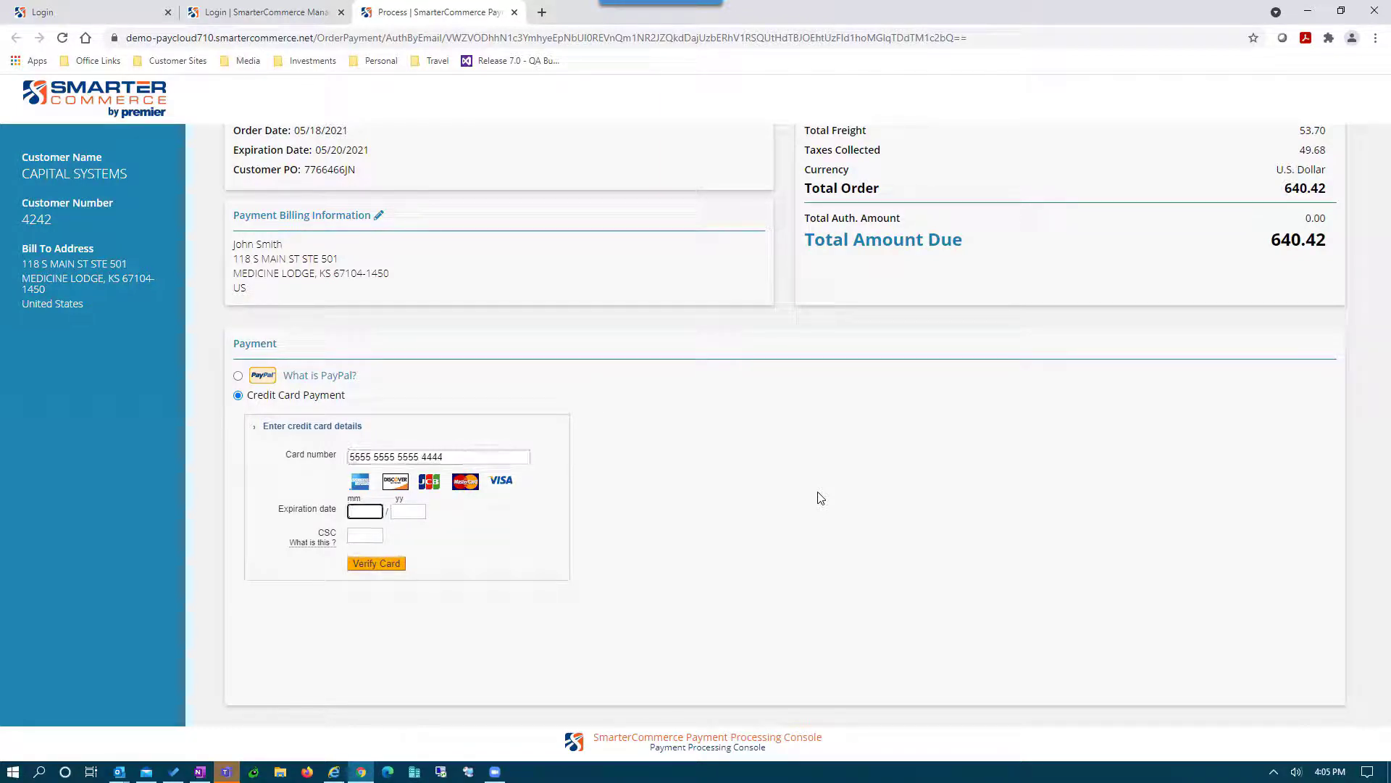
{"action": "type", "text": "09"}
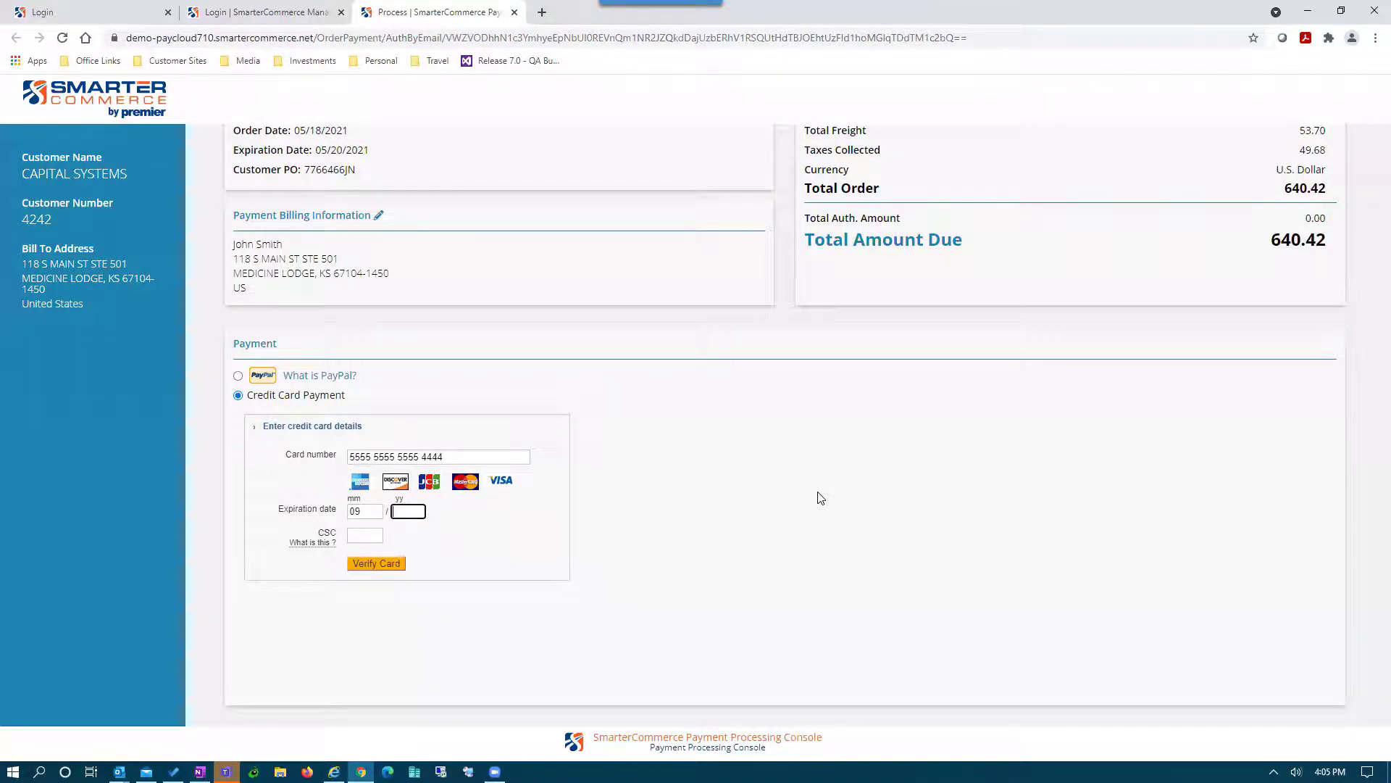
{"action": "type", "text": "23123"}
{"action": "left_click", "coordinate": [391, 566]}
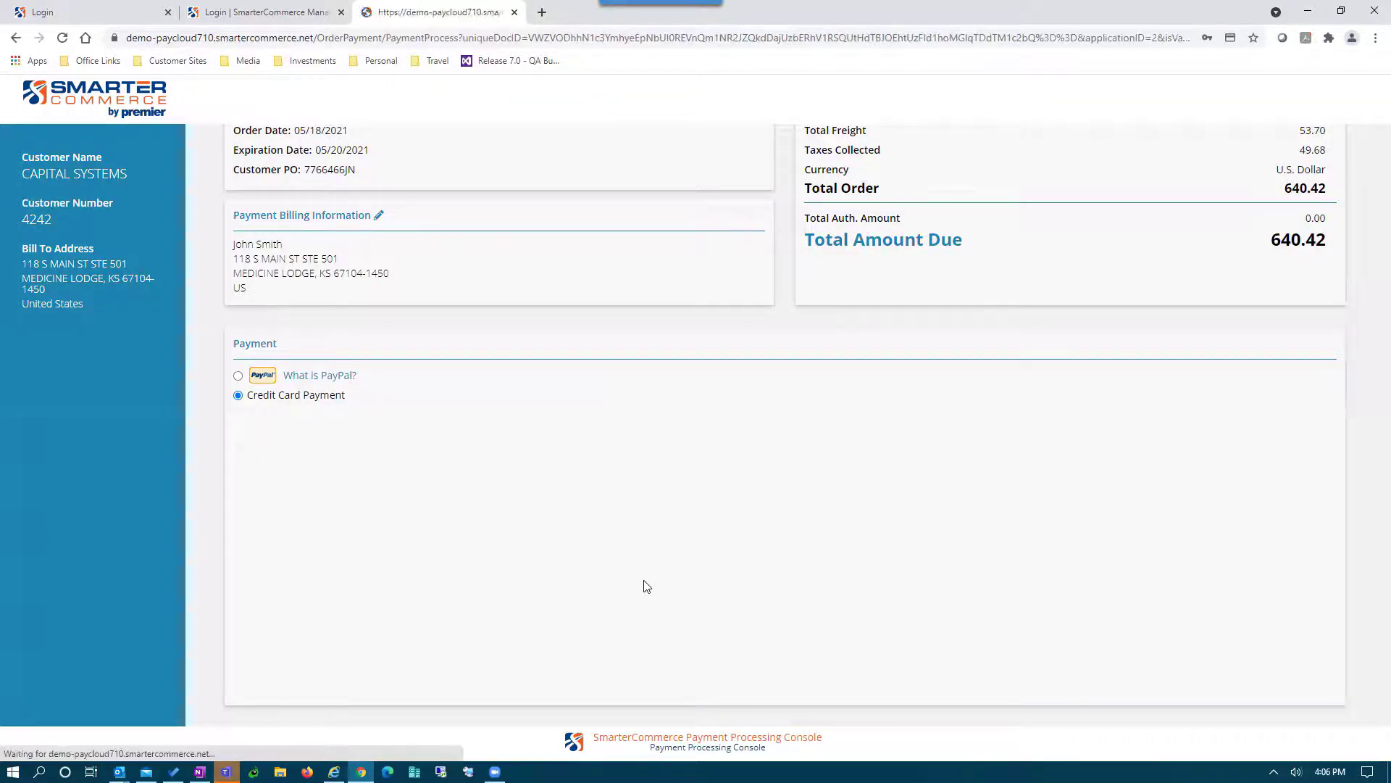
{"action": "scroll", "coordinate": [578, 578], "scroll_direction": "down", "scroll_amount": 2}
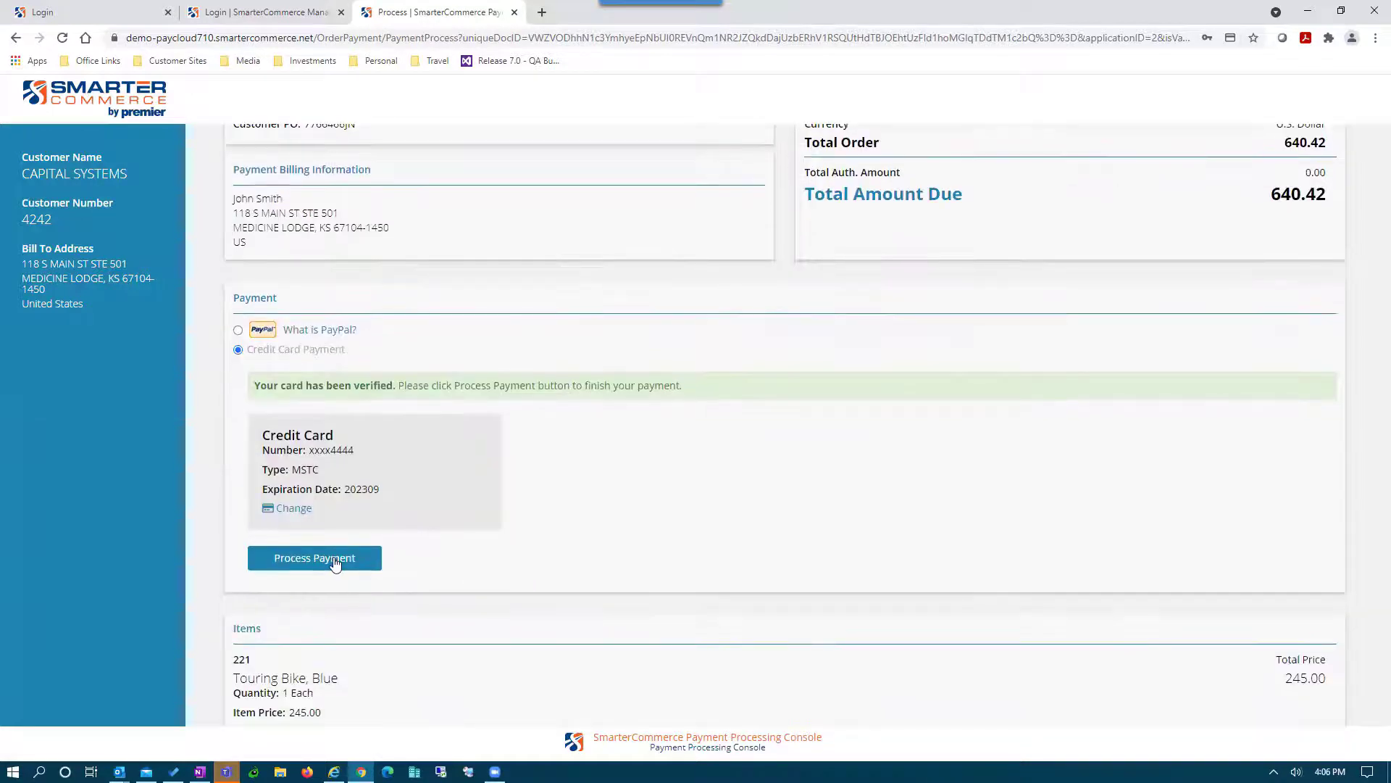
- Process the 640.42 payment and review the thank-you confirmation
{"action": "left_click", "coordinate": [334, 564]}
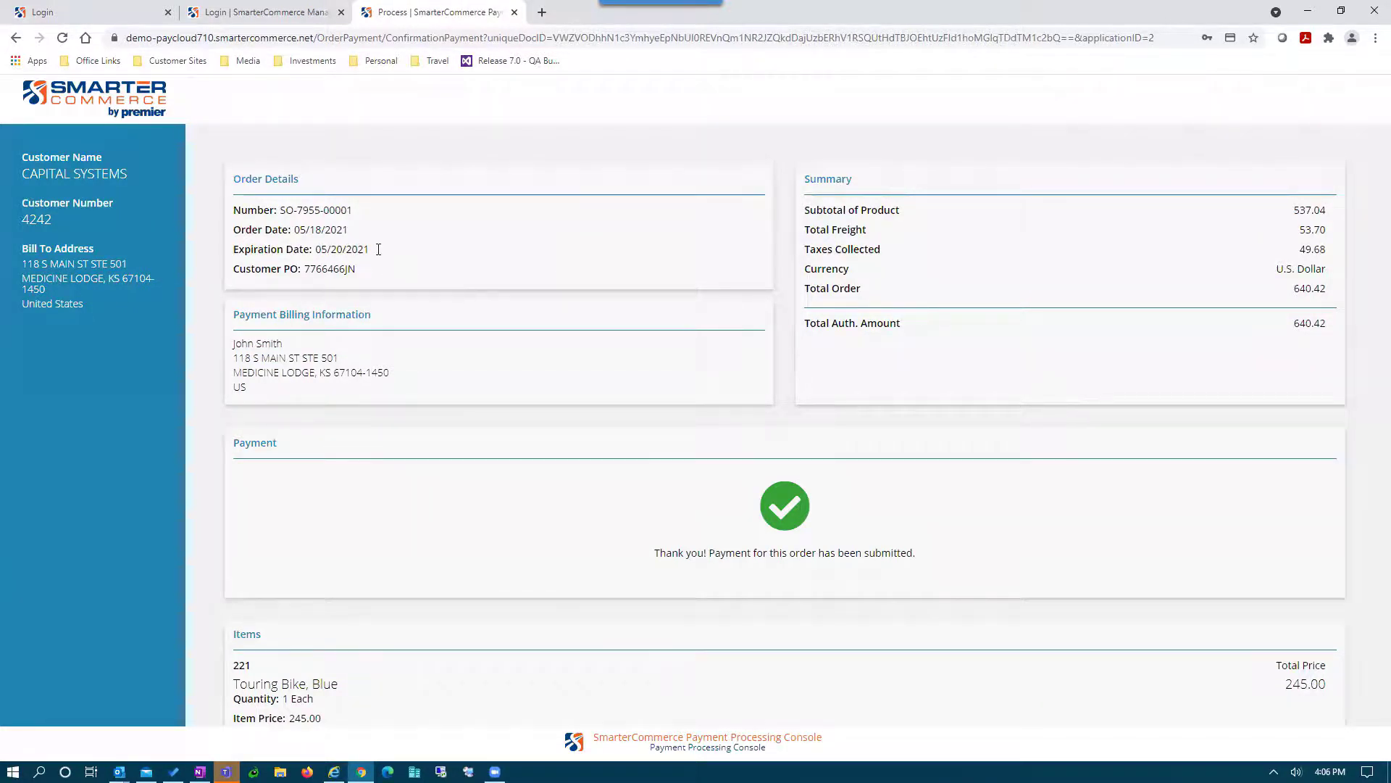
{"action": "left_click_drag", "start_coordinate": [373, 250], "coordinate": [315, 251]}
- Close the payment page, check the credit-card payment line in the confirmation email, then close it
{"action": "left_click", "coordinate": [515, 12]}
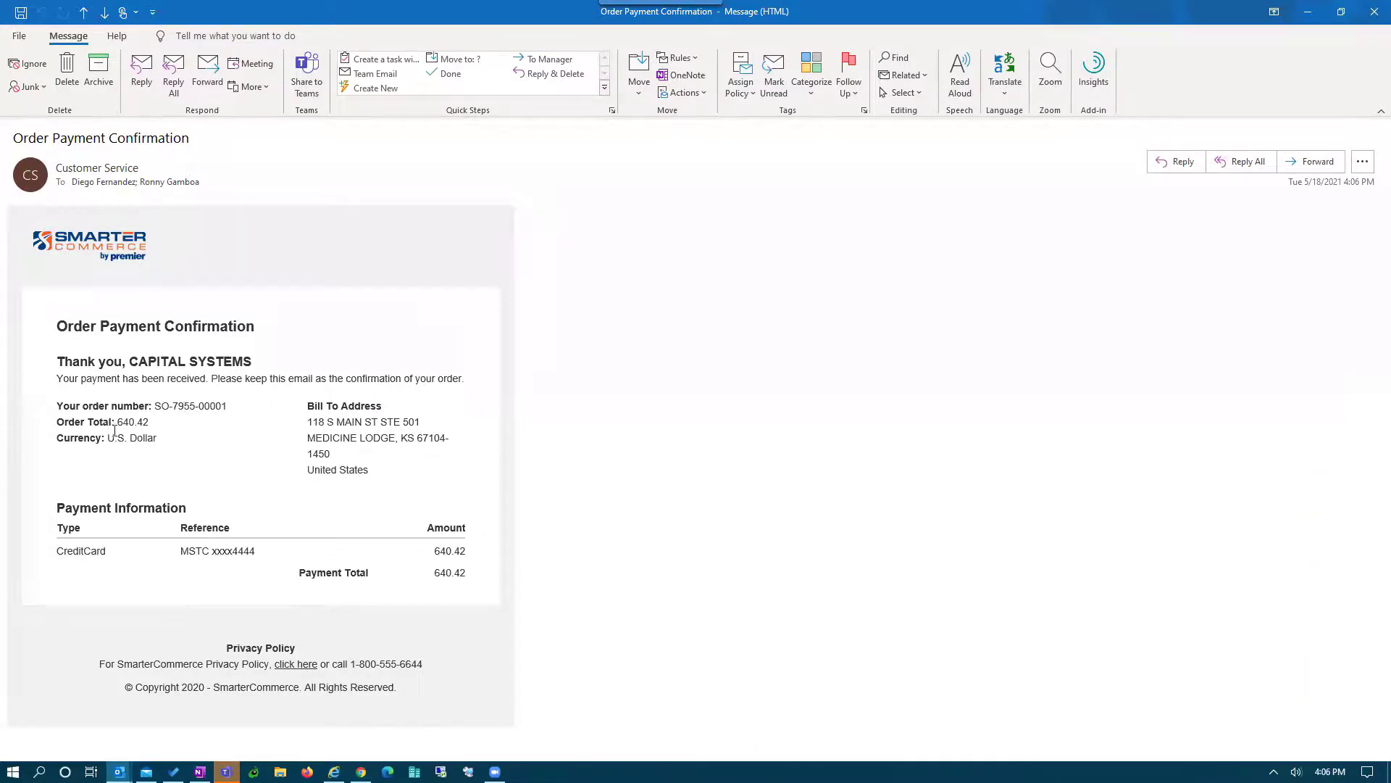
{"action": "left_click_drag", "start_coordinate": [169, 552], "coordinate": [250, 552]}
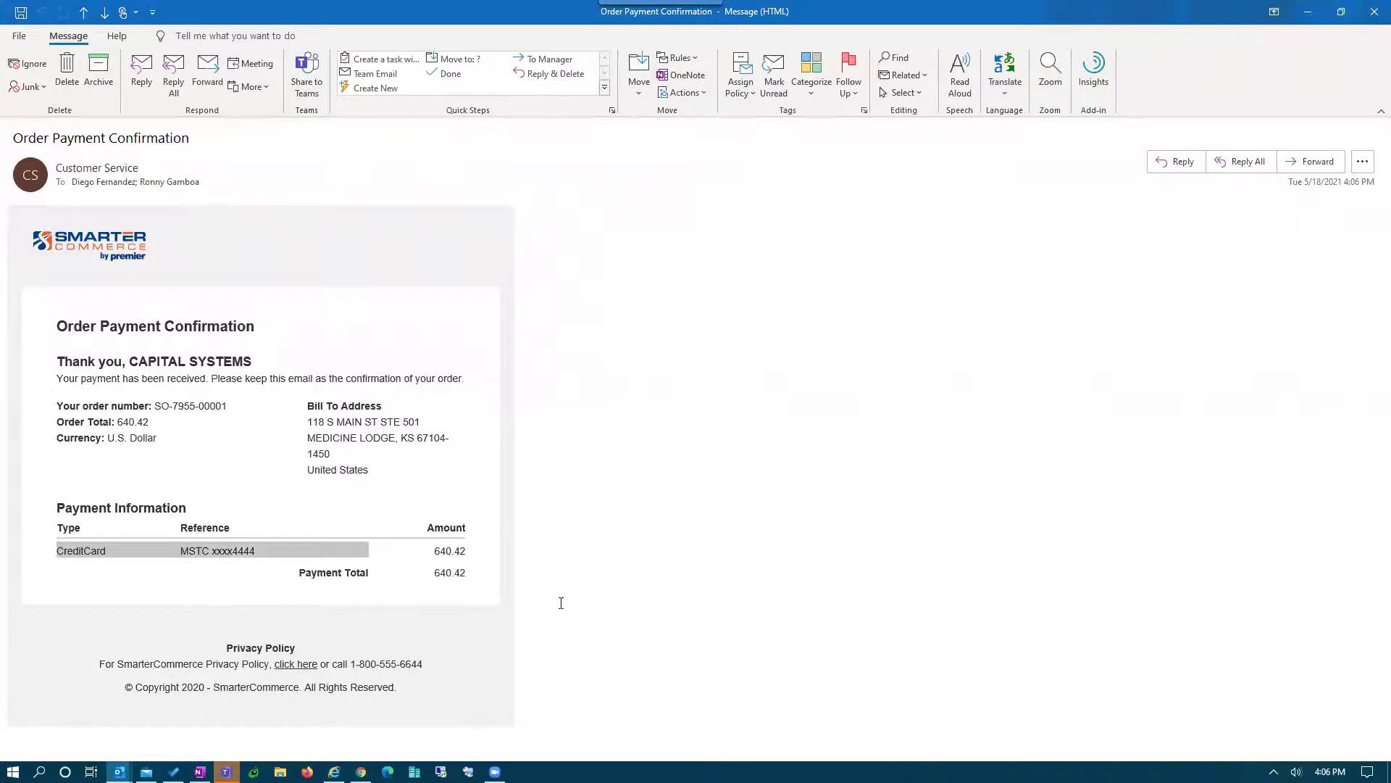
{"action": "left_click", "coordinate": [1374, 11]}
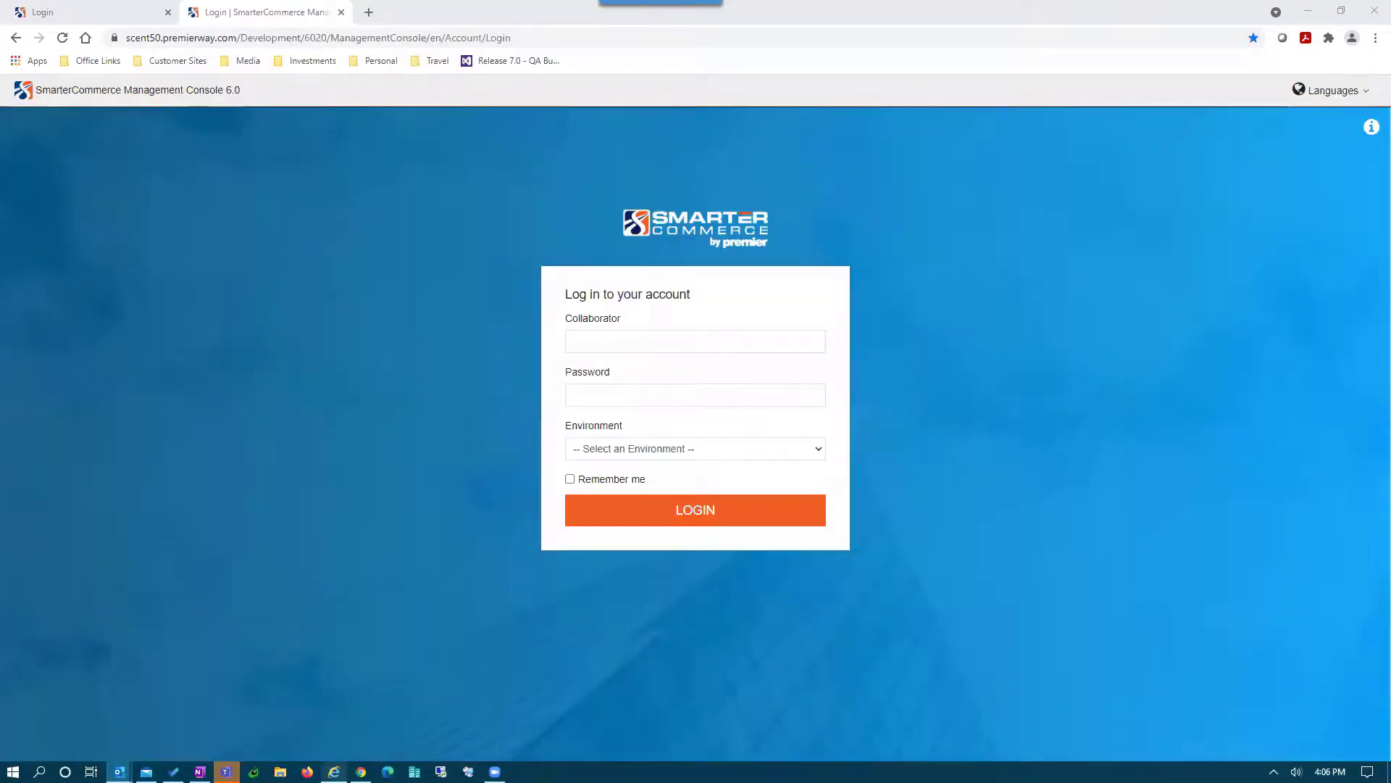
- Launch Retreive Auth By Email Payments (RQ6704216) from Sample Payment Processing and accept the printer settings
{"action": "mouse_move", "coordinate": [334, 771]}
{"action": "left_click", "coordinate": [341, 731]}
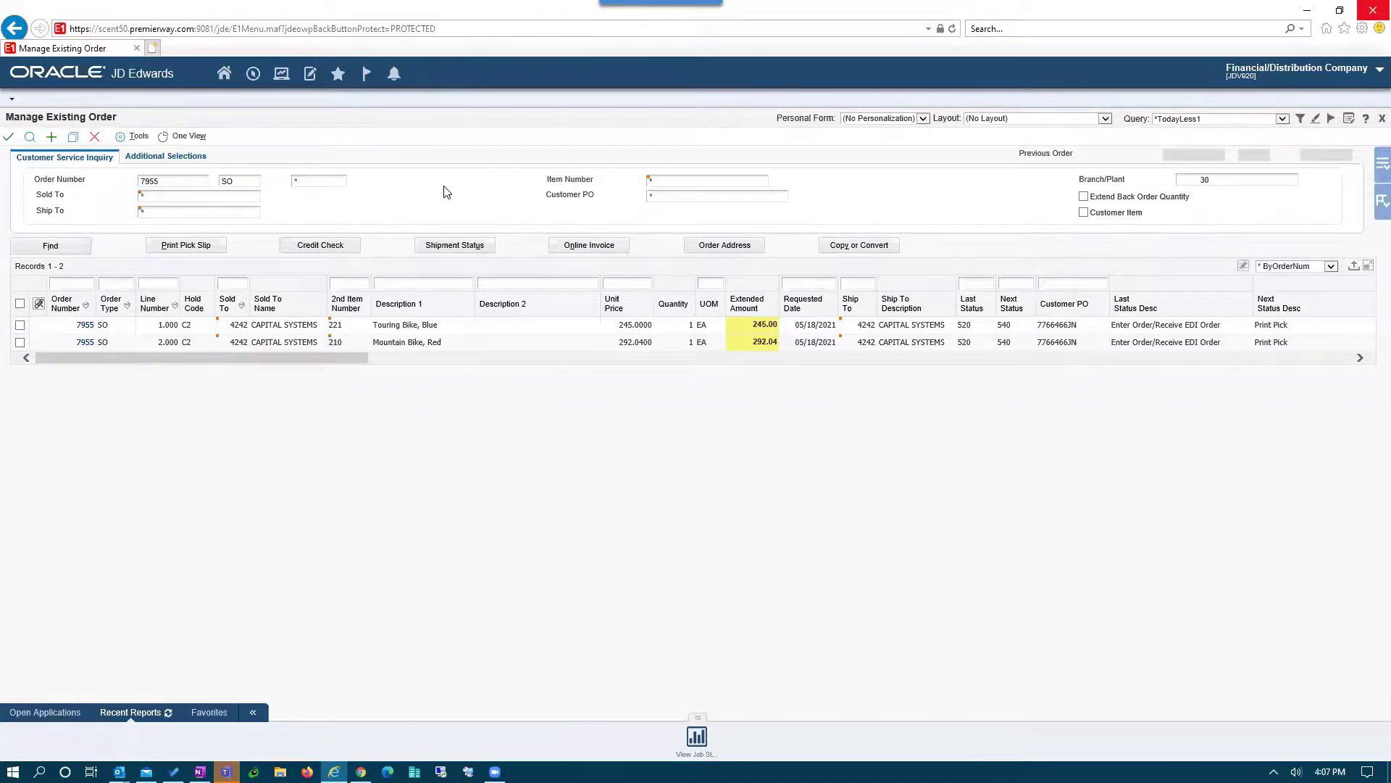
{"action": "left_click", "coordinate": [254, 75]}
{"action": "mouse_move", "coordinate": [384, 122]}
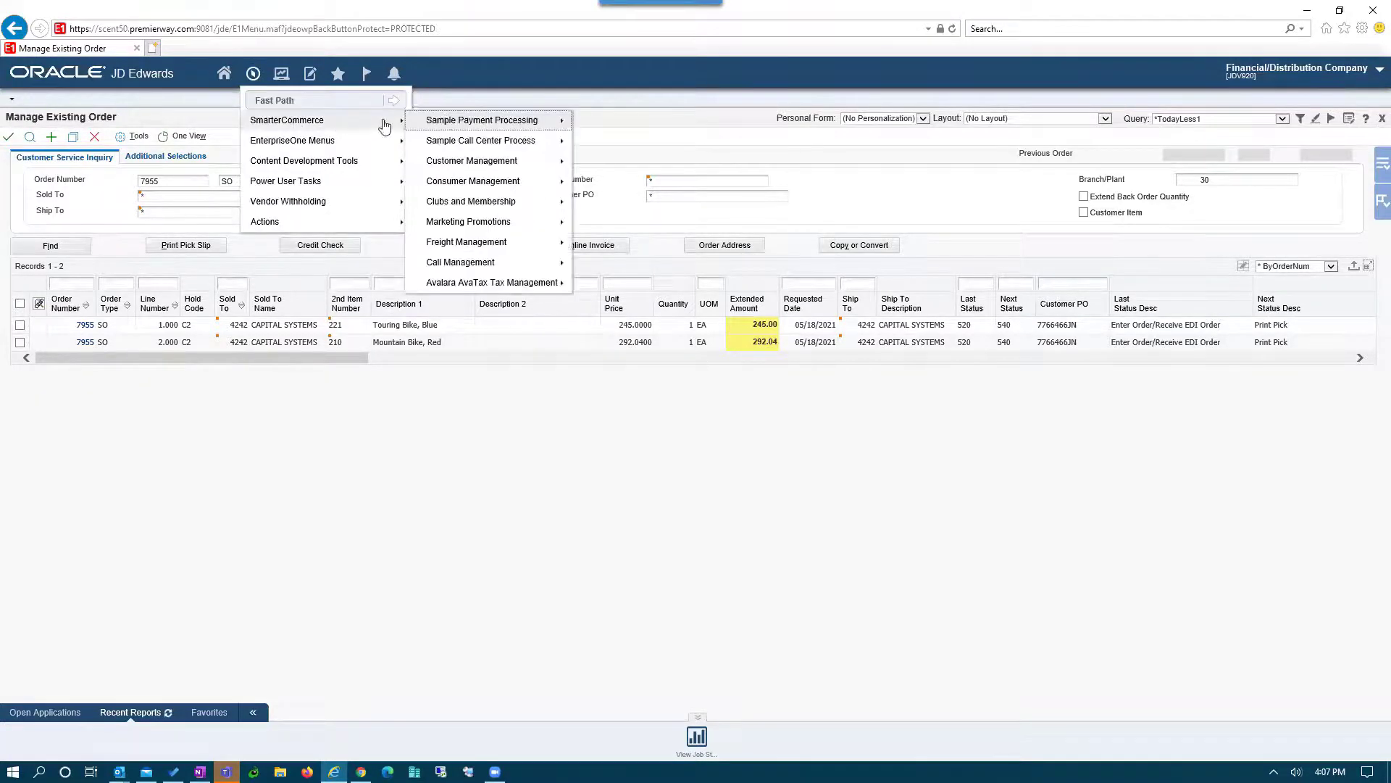
{"action": "mouse_move", "coordinate": [465, 122]}
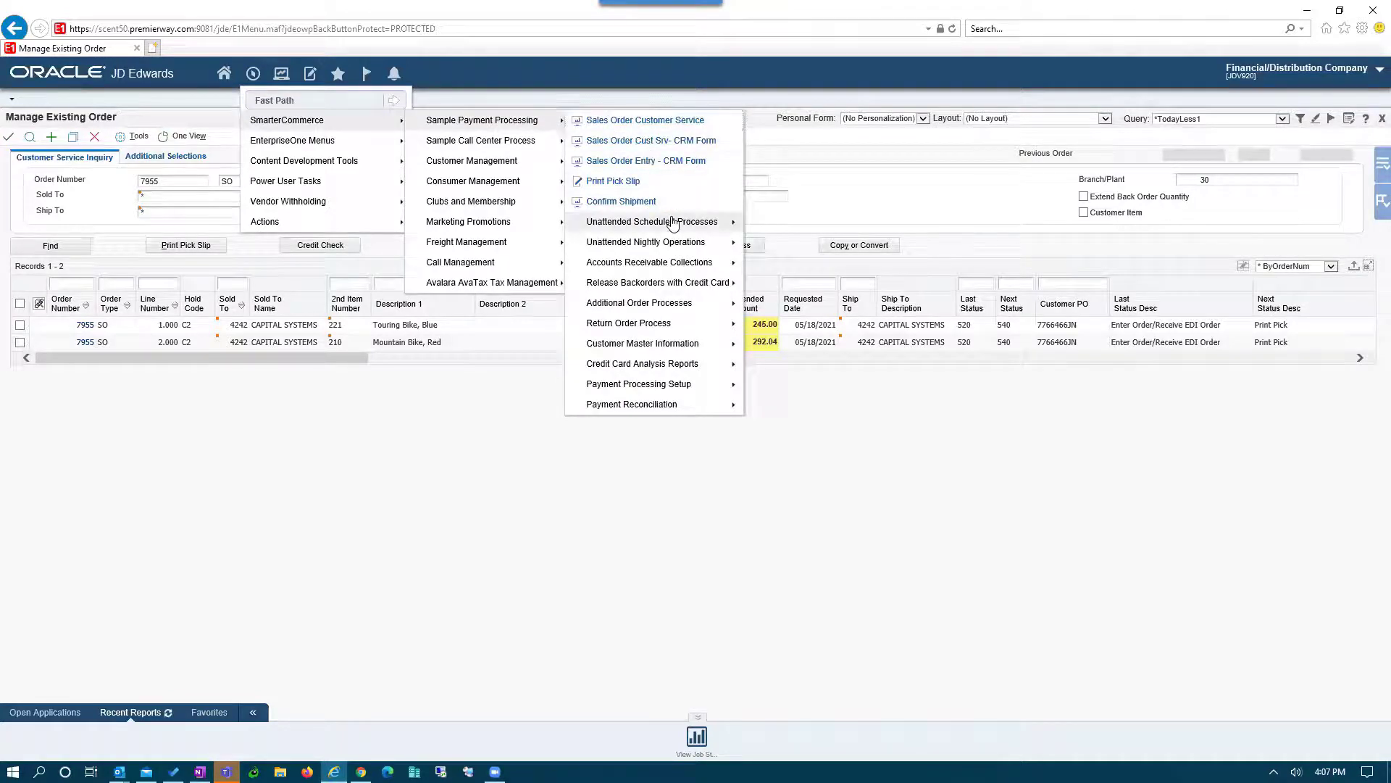
{"action": "mouse_move", "coordinate": [673, 222]}
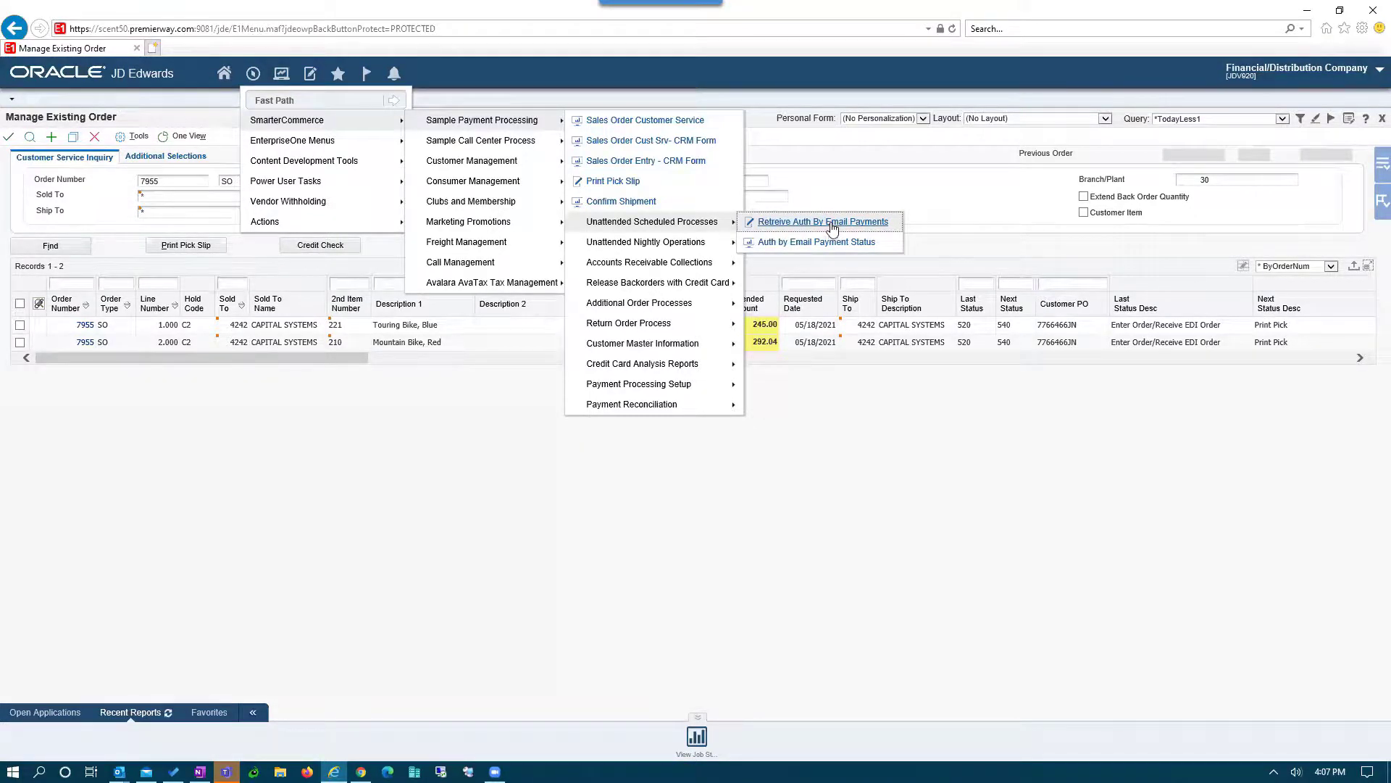
{"action": "left_click", "coordinate": [832, 226]}
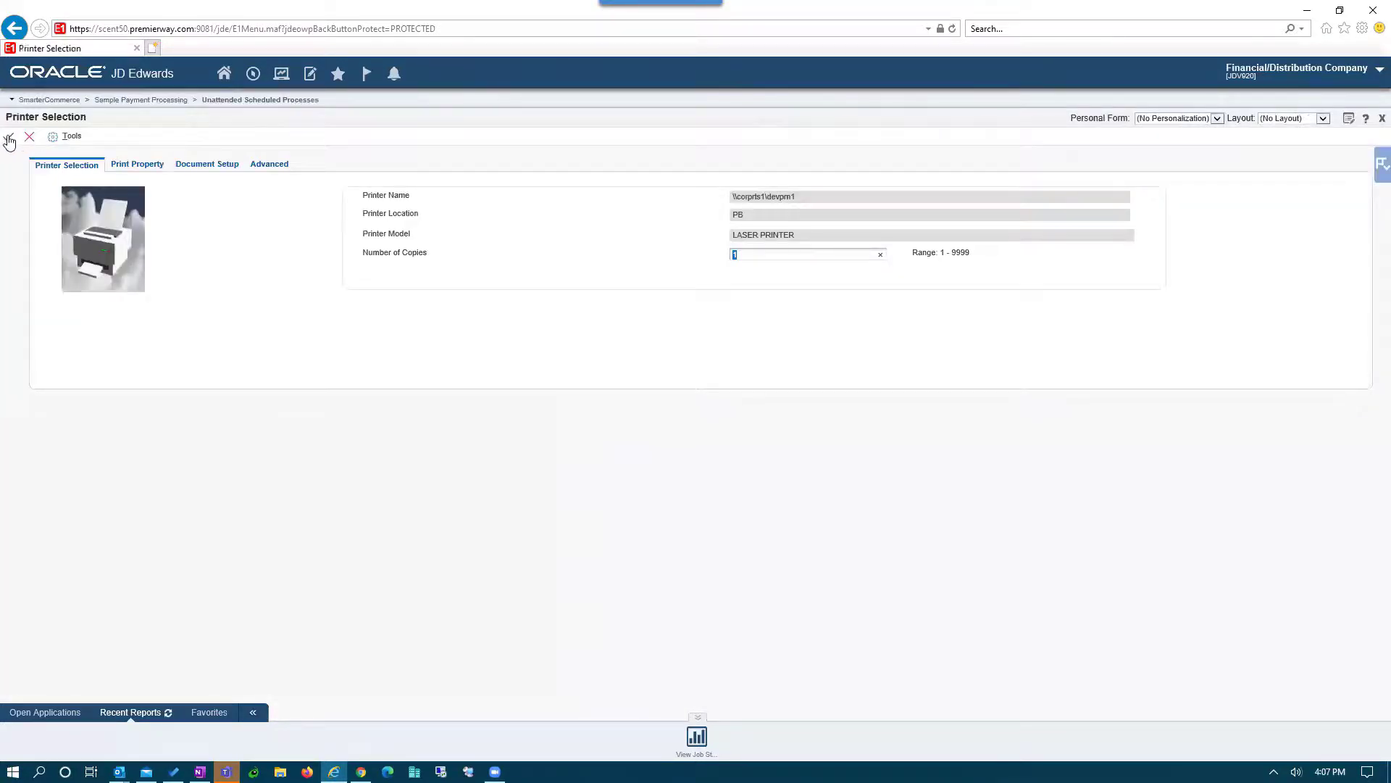
{"action": "left_click", "coordinate": [8, 140]}
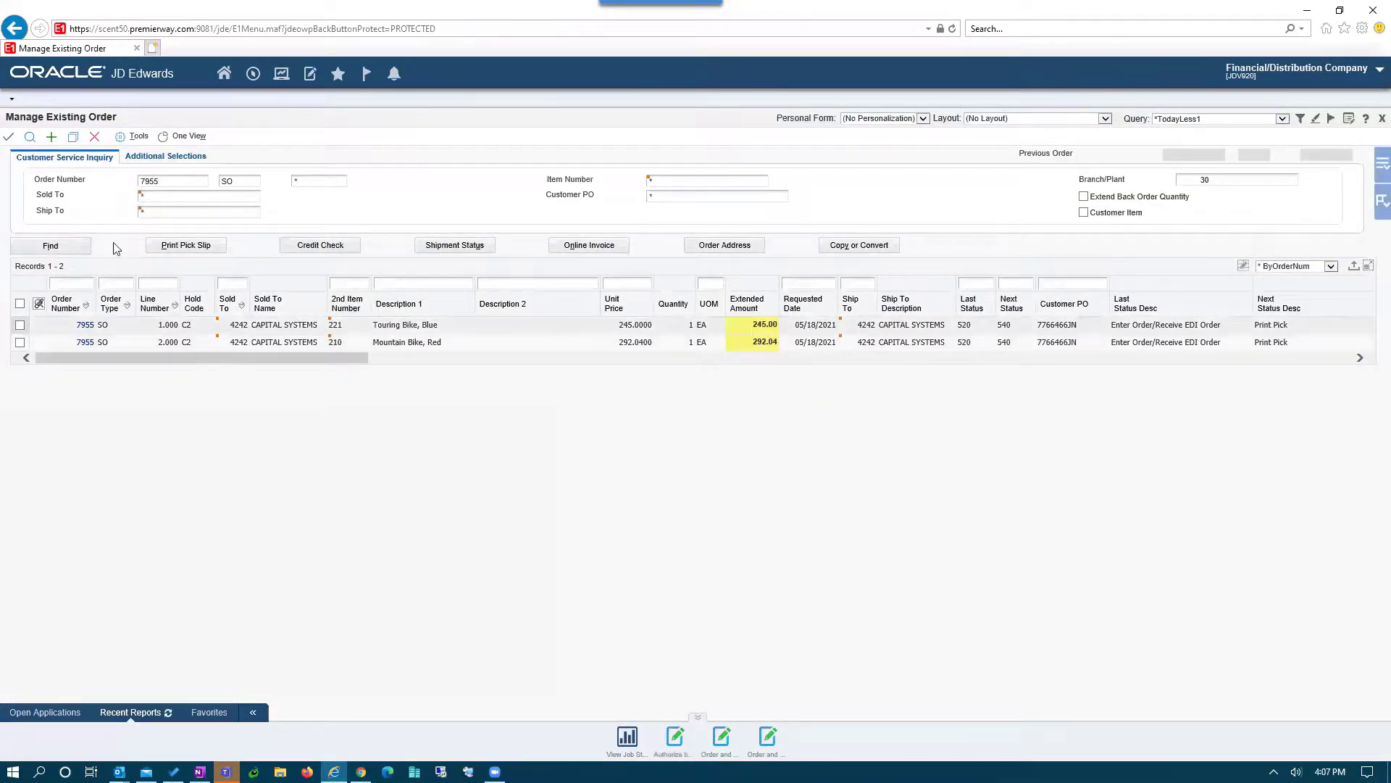
- Refresh order 7955 and confirm its Credit Card Information shows the 640.42 payment authorized
{"action": "left_click", "coordinate": [30, 136]}
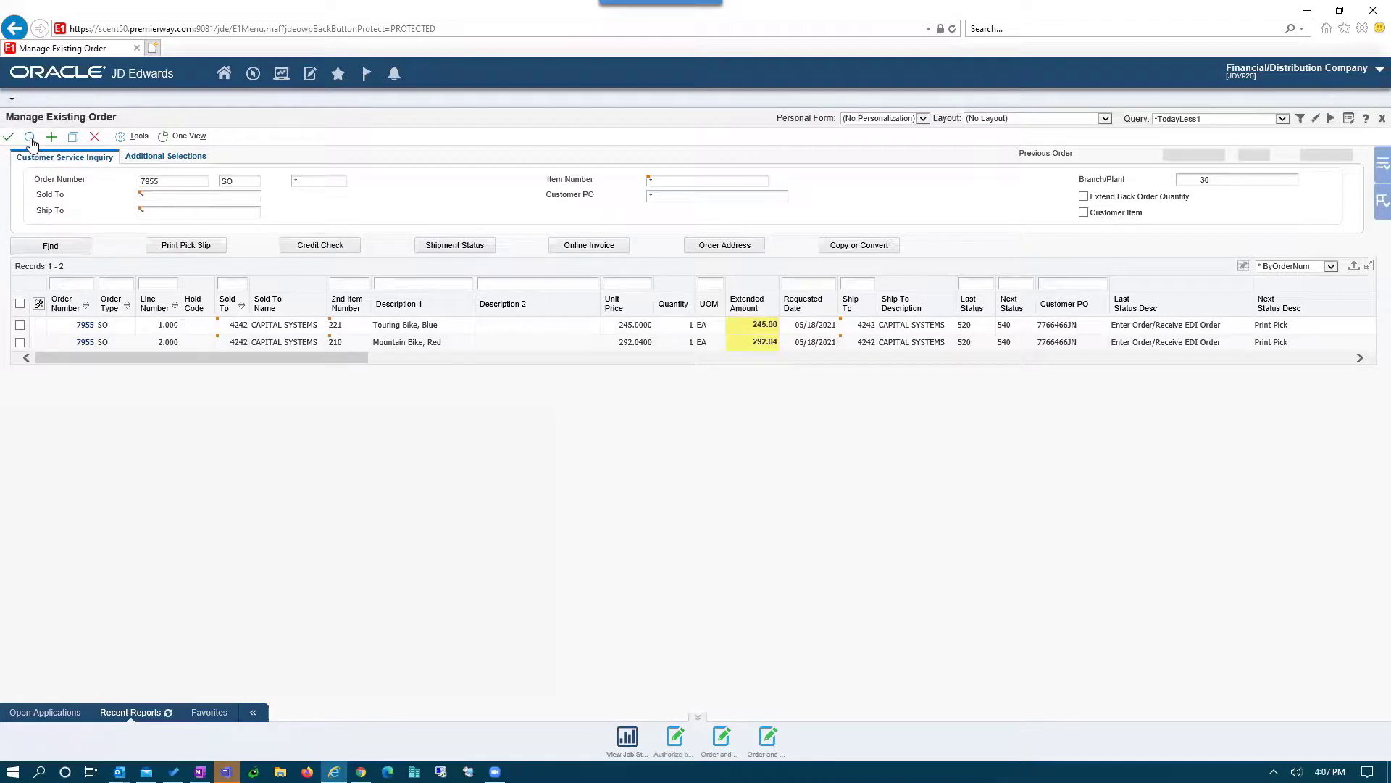
{"action": "left_click", "coordinate": [19, 326]}
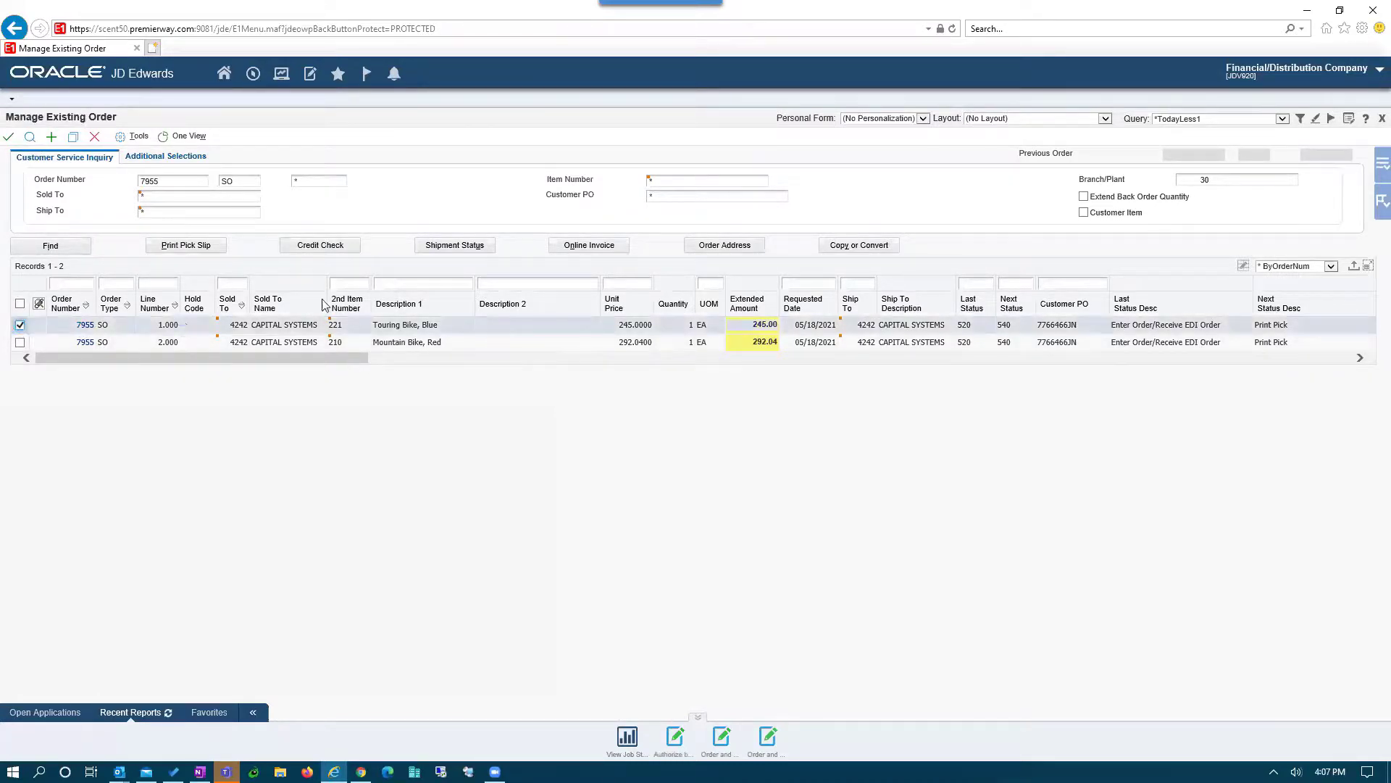
{"action": "left_click", "coordinate": [1374, 171]}
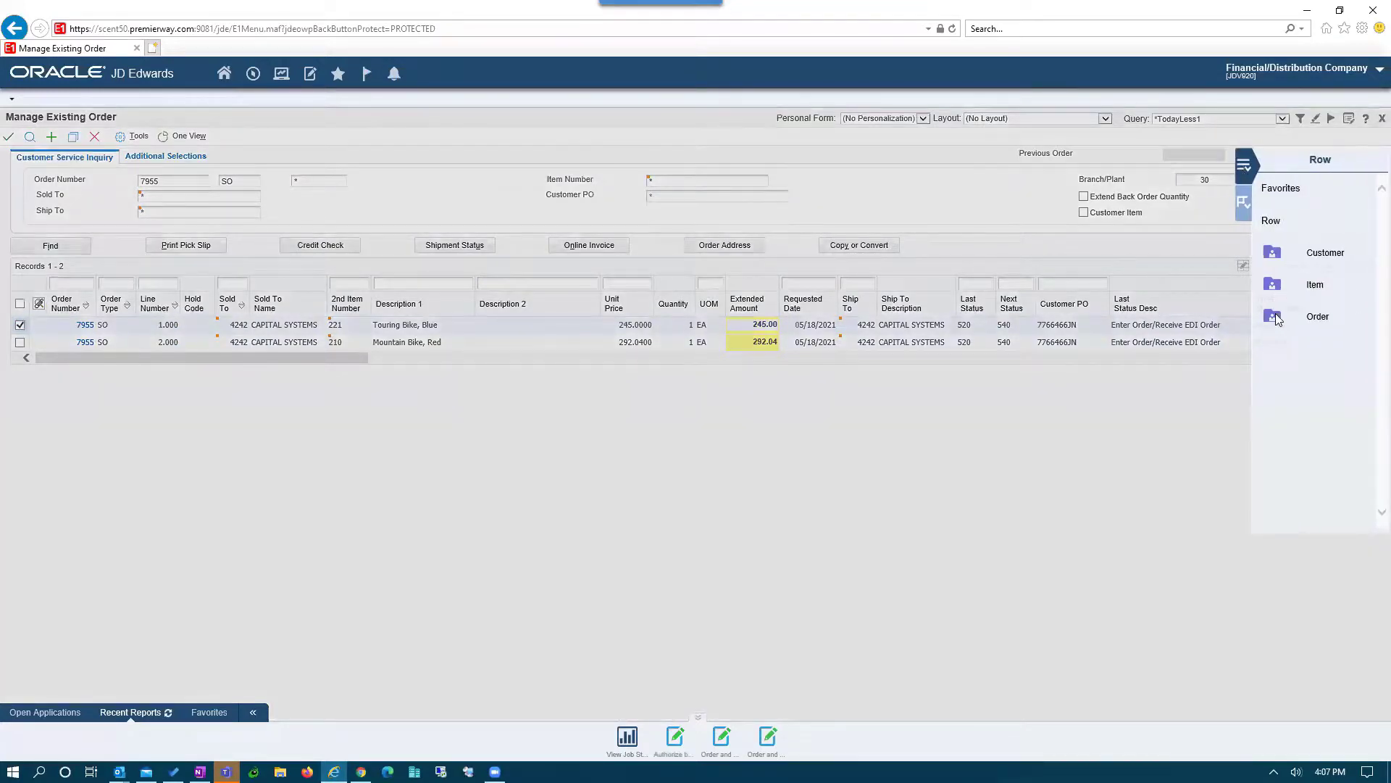
{"action": "left_click", "coordinate": [1278, 319]}
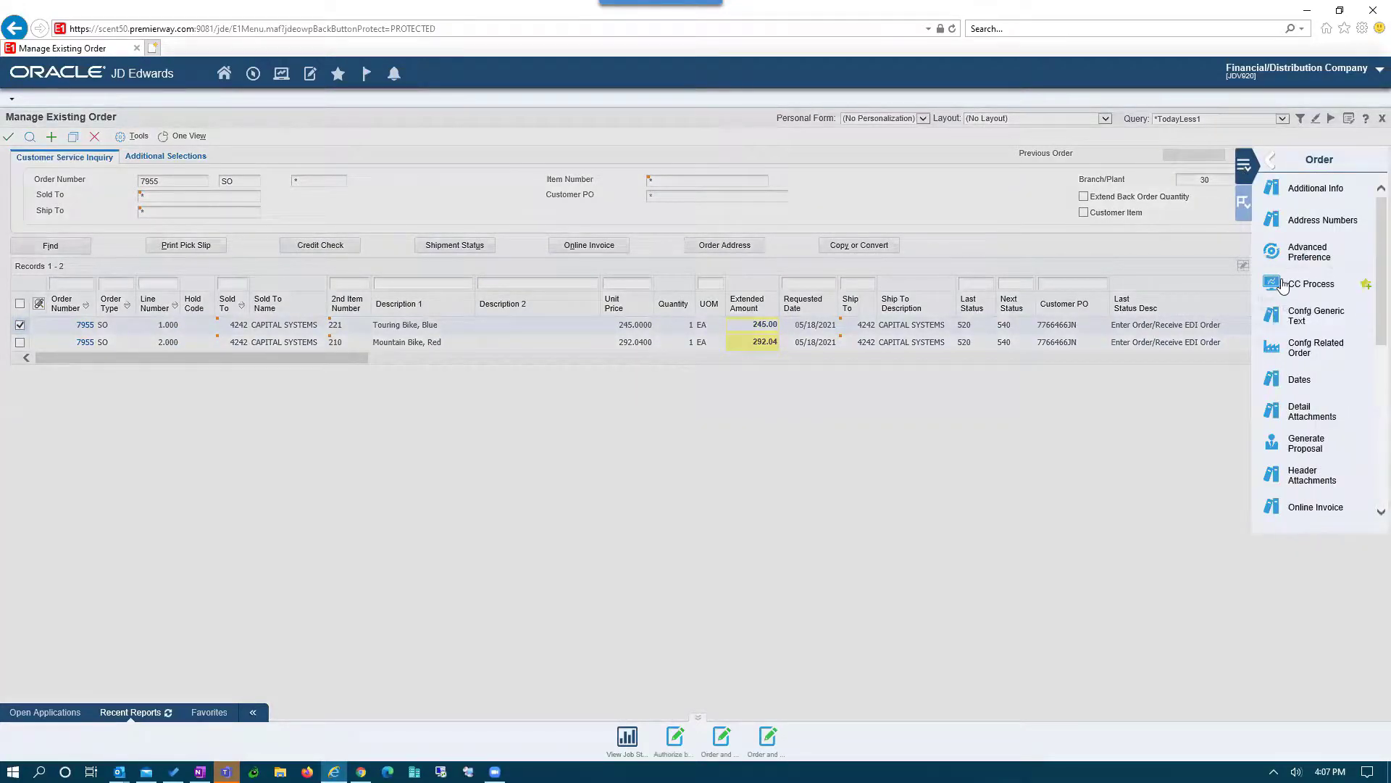
{"action": "left_click", "coordinate": [1284, 285]}
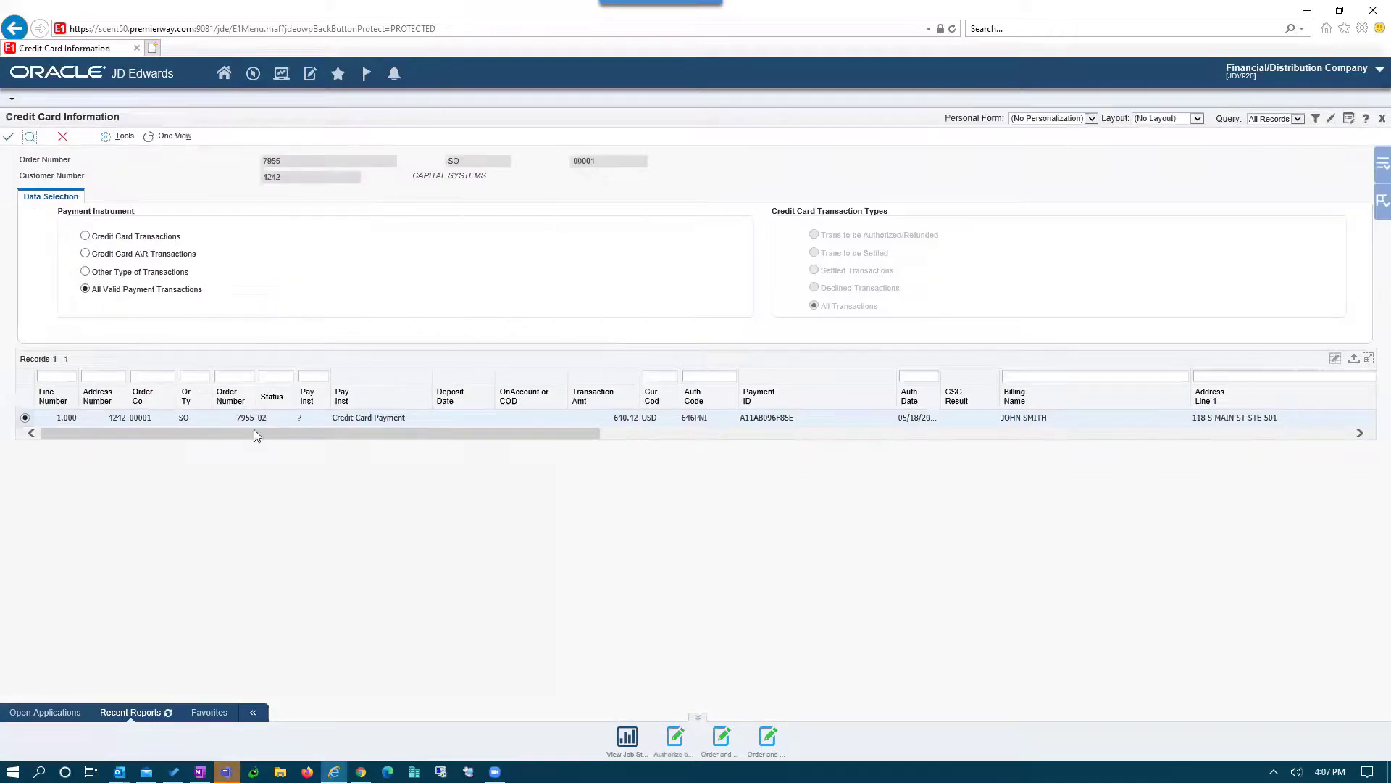
{"action": "left_click_drag", "start_coordinate": [254, 433], "coordinate": [138, 392]}
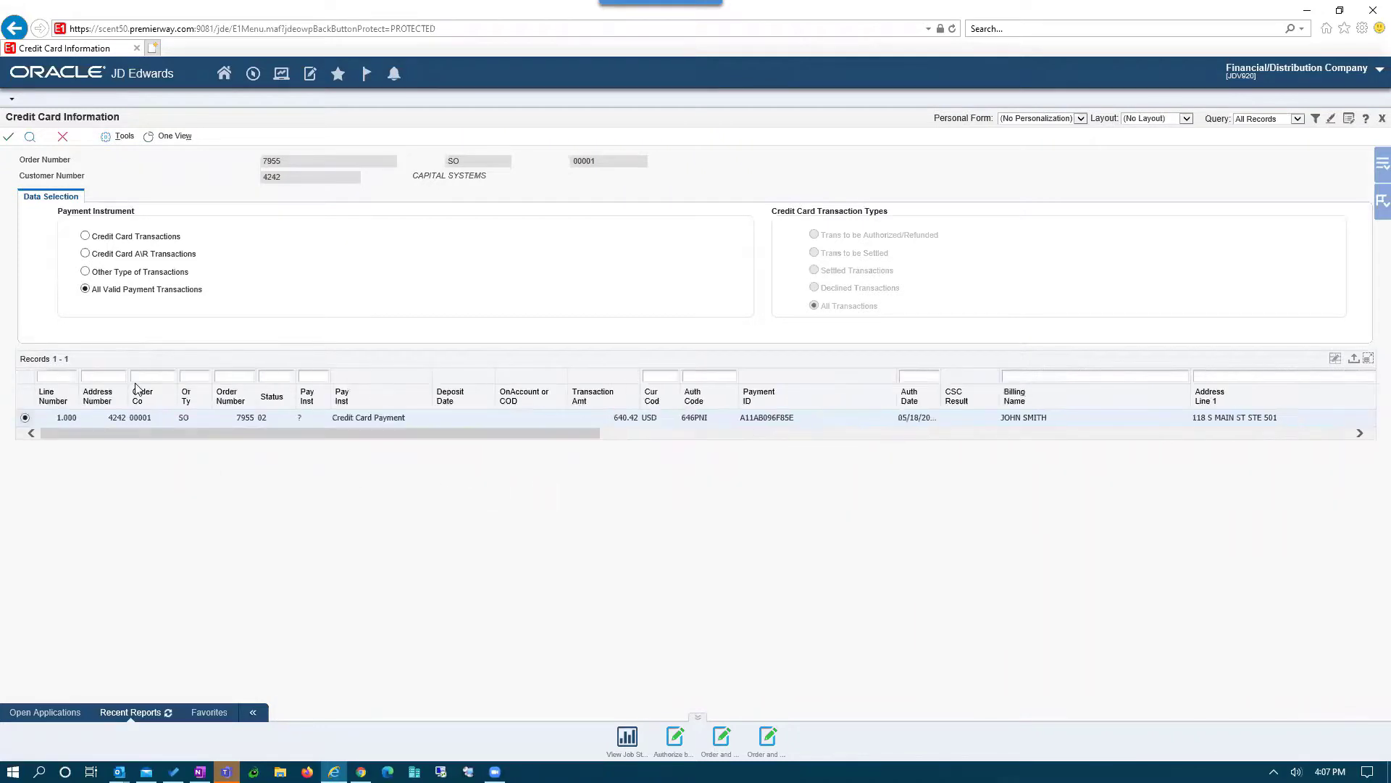
{"action": "left_click", "coordinate": [64, 142]}
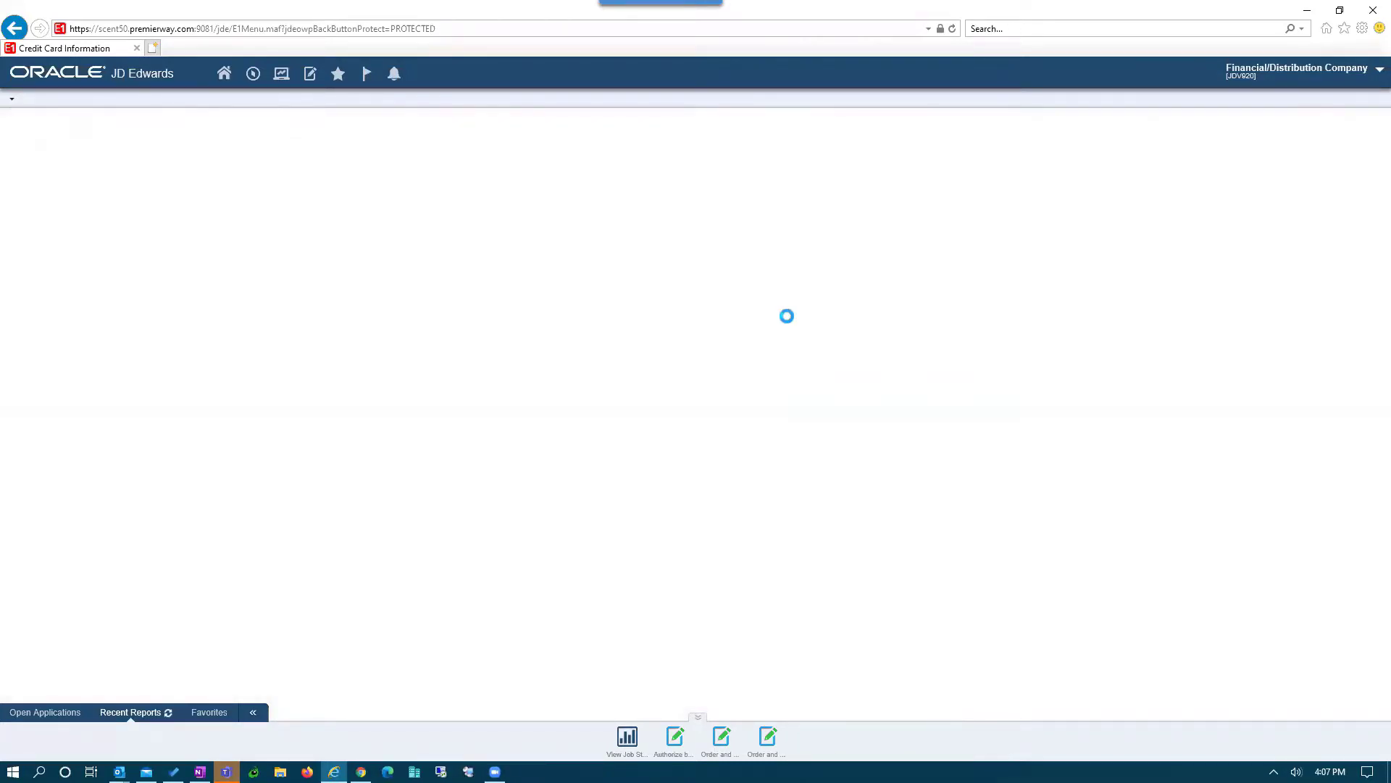